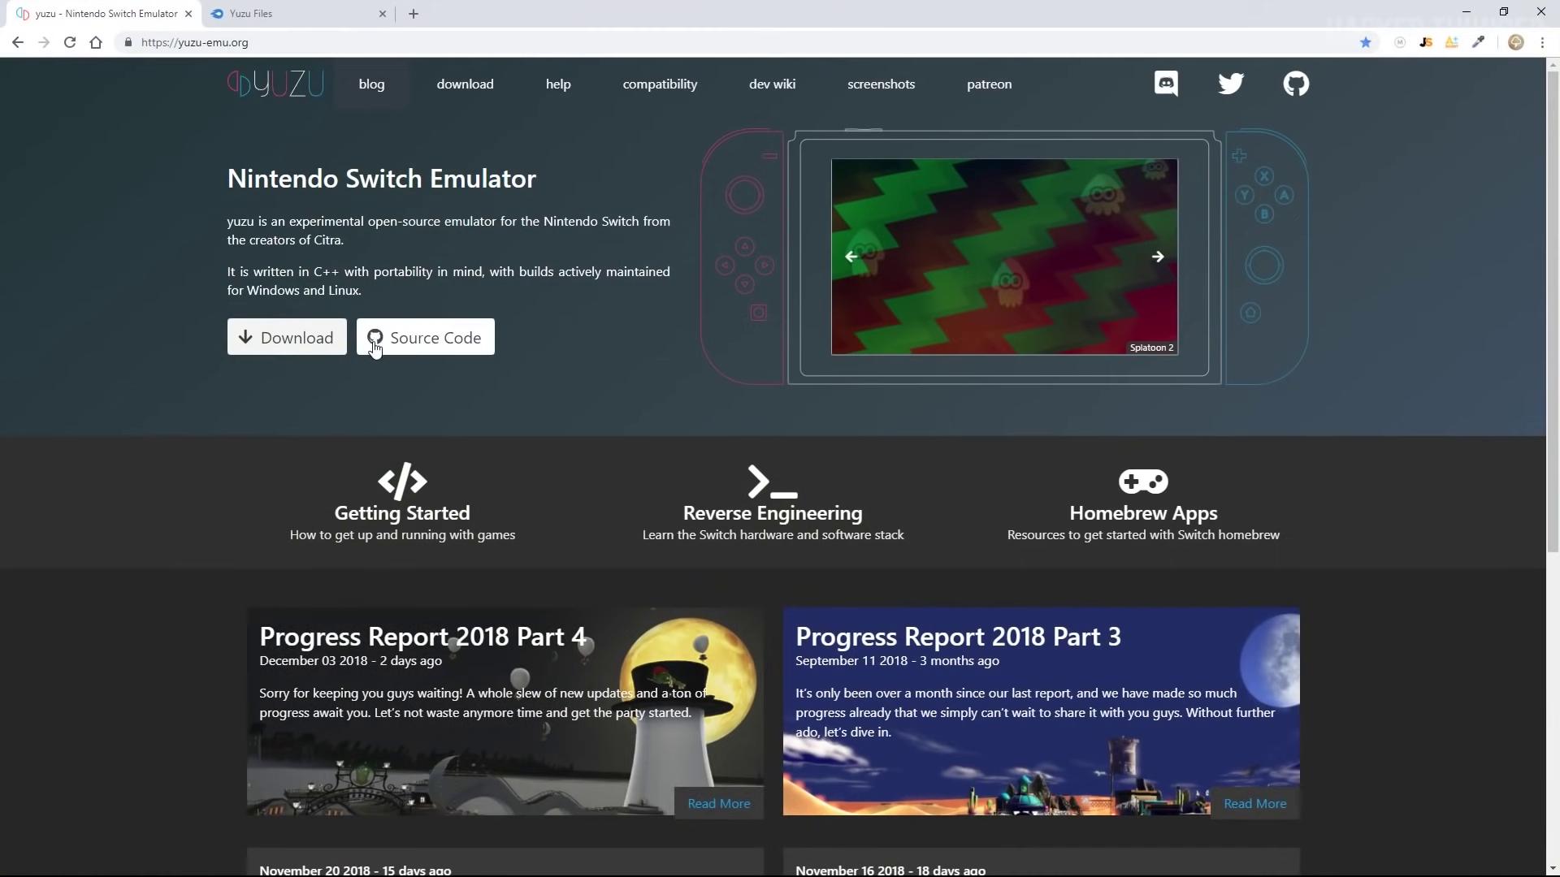
Download the Windows x64 yuzu installer from the yuzu downloads page and run yuzu_install.exe.
{"action": "left_click", "coordinate": [244, 42]}
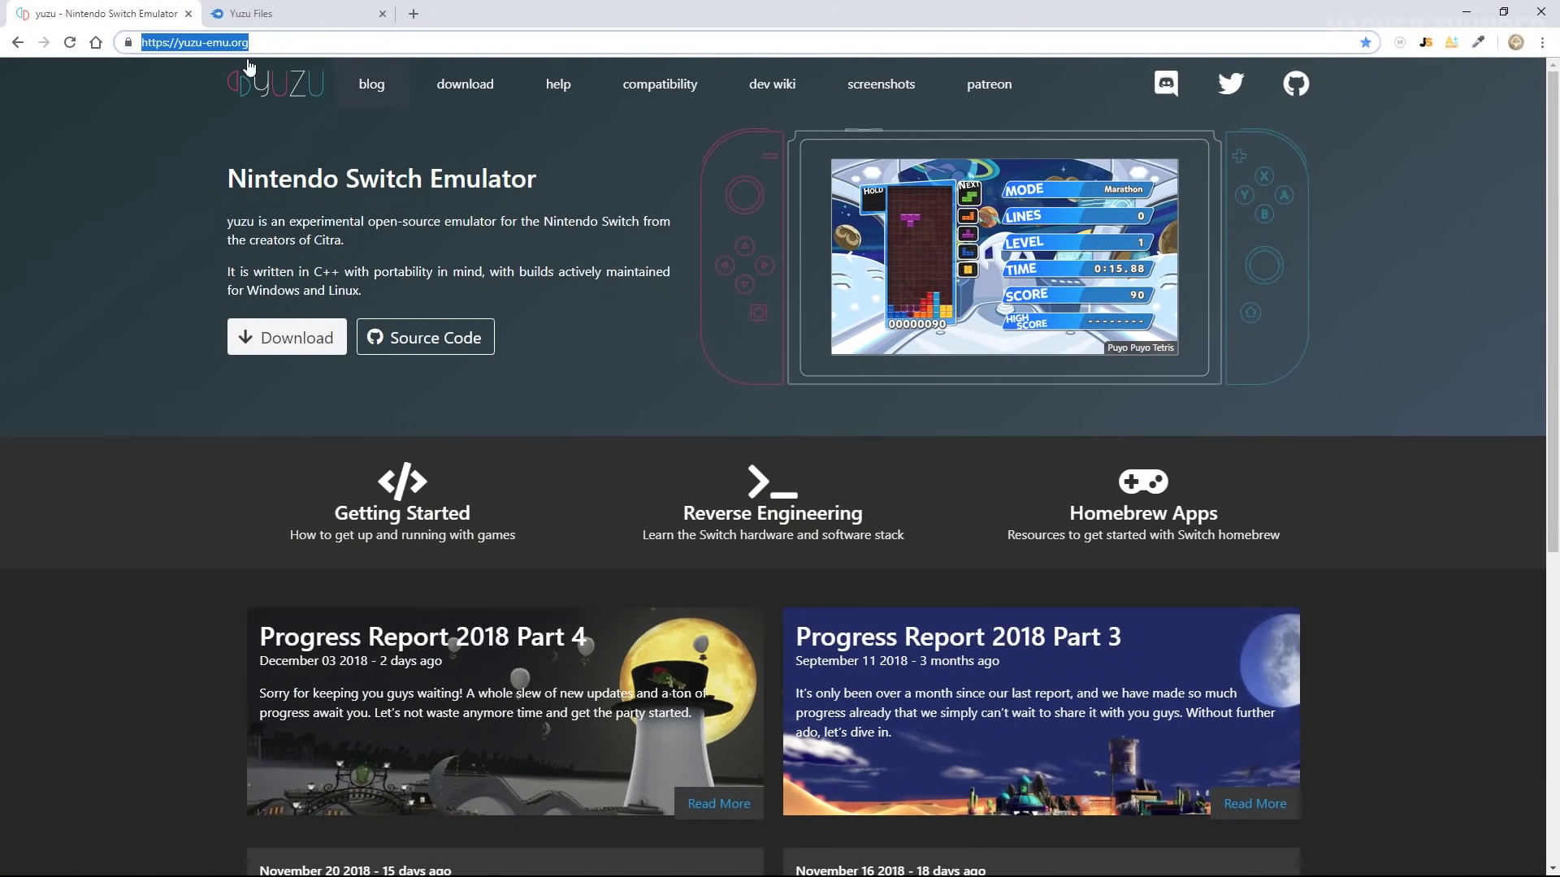
{"action": "left_click", "coordinate": [271, 43]}
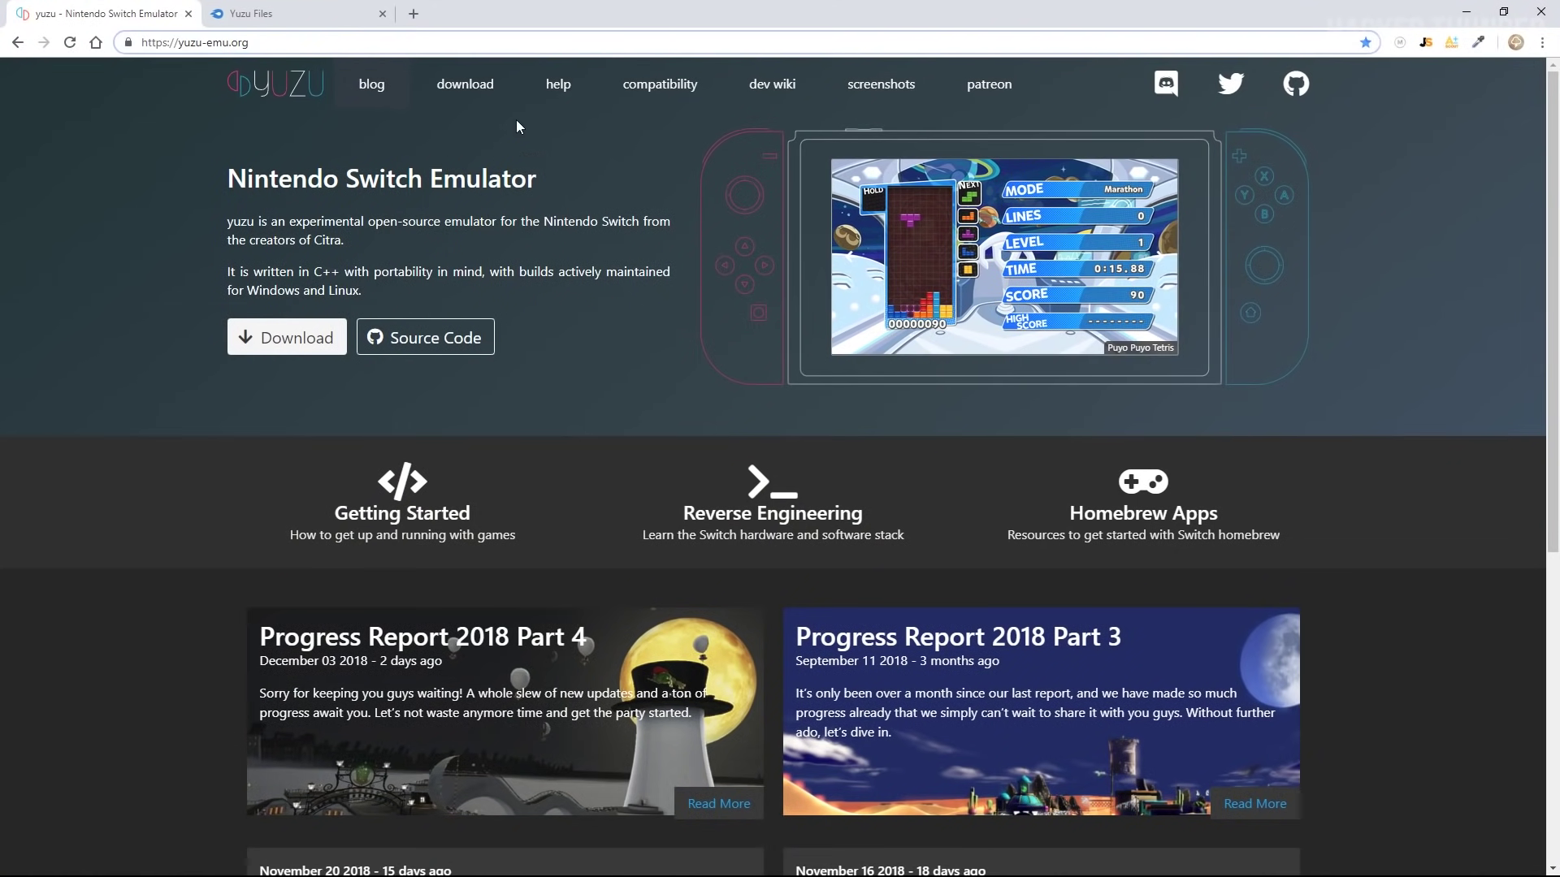
{"action": "left_click", "coordinate": [486, 89]}
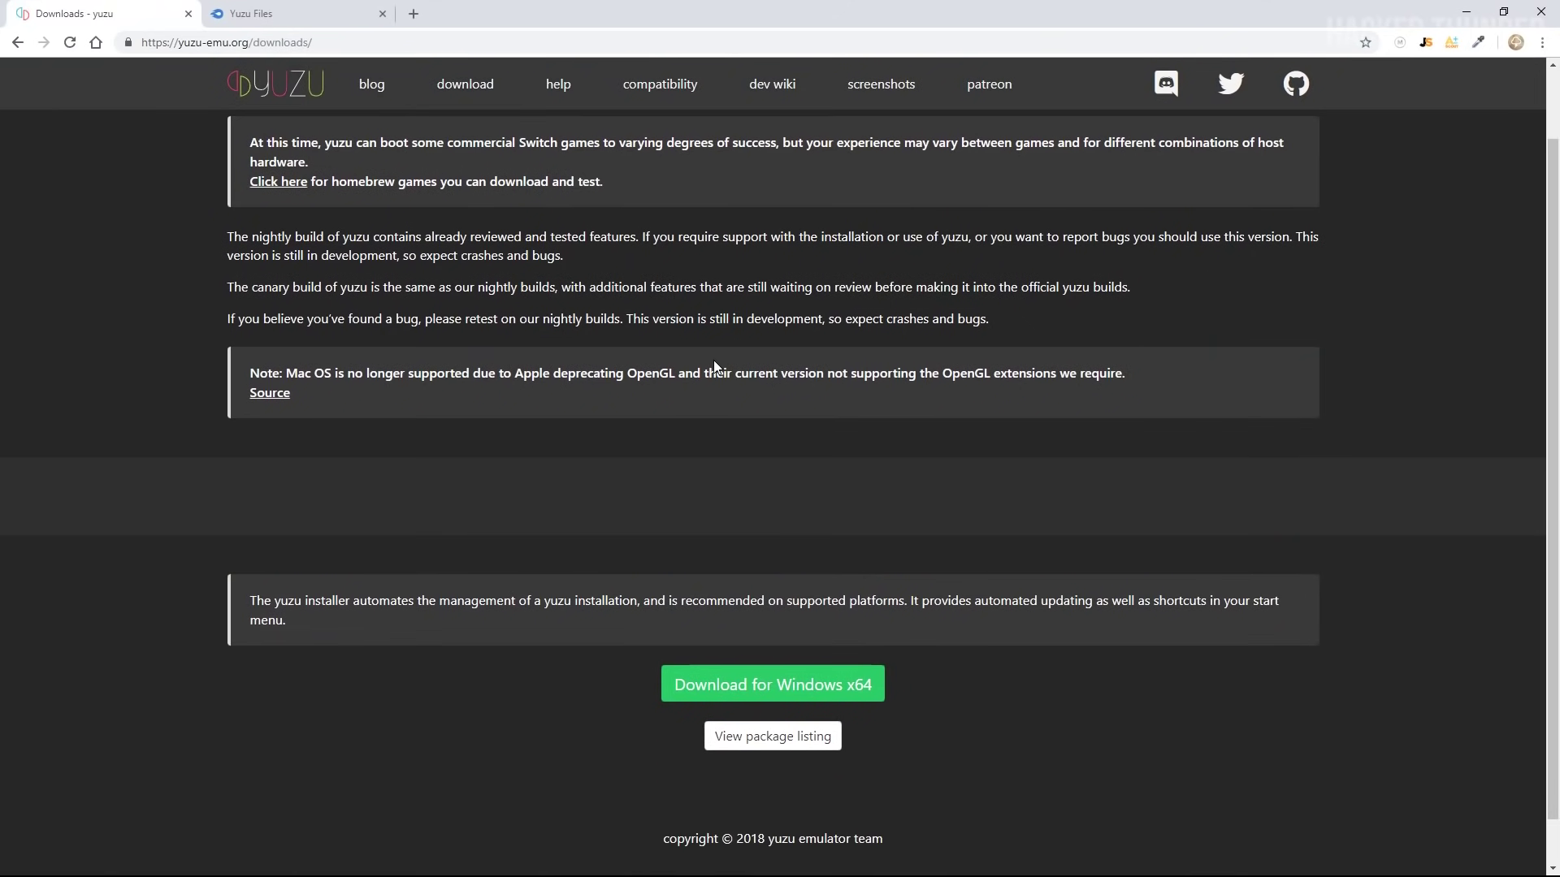
{"action": "left_click", "coordinate": [743, 685]}
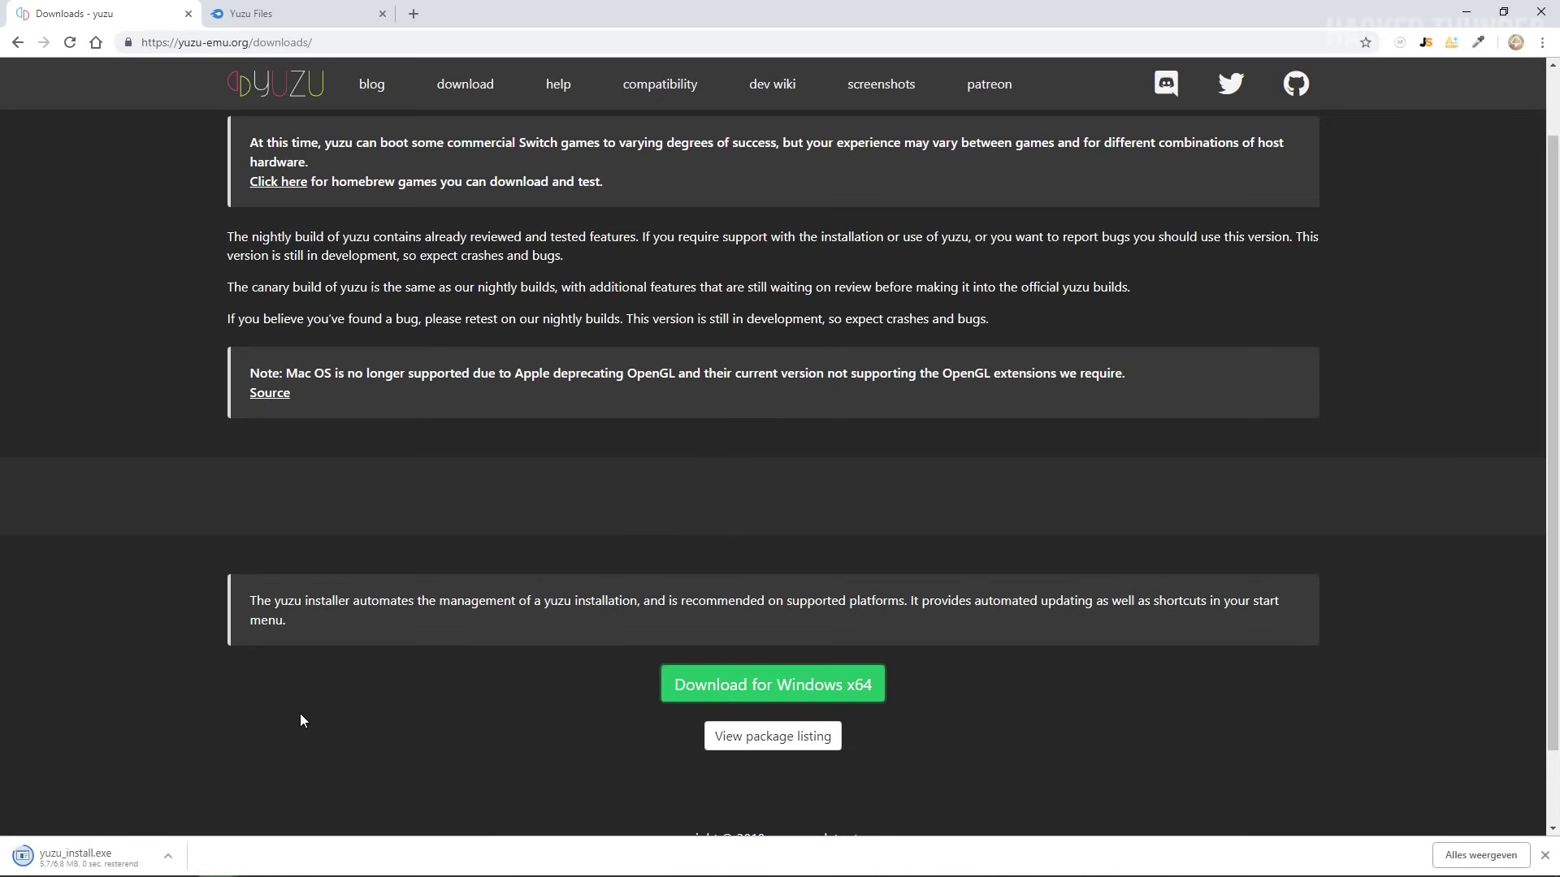
{"action": "left_click", "coordinate": [77, 857]}
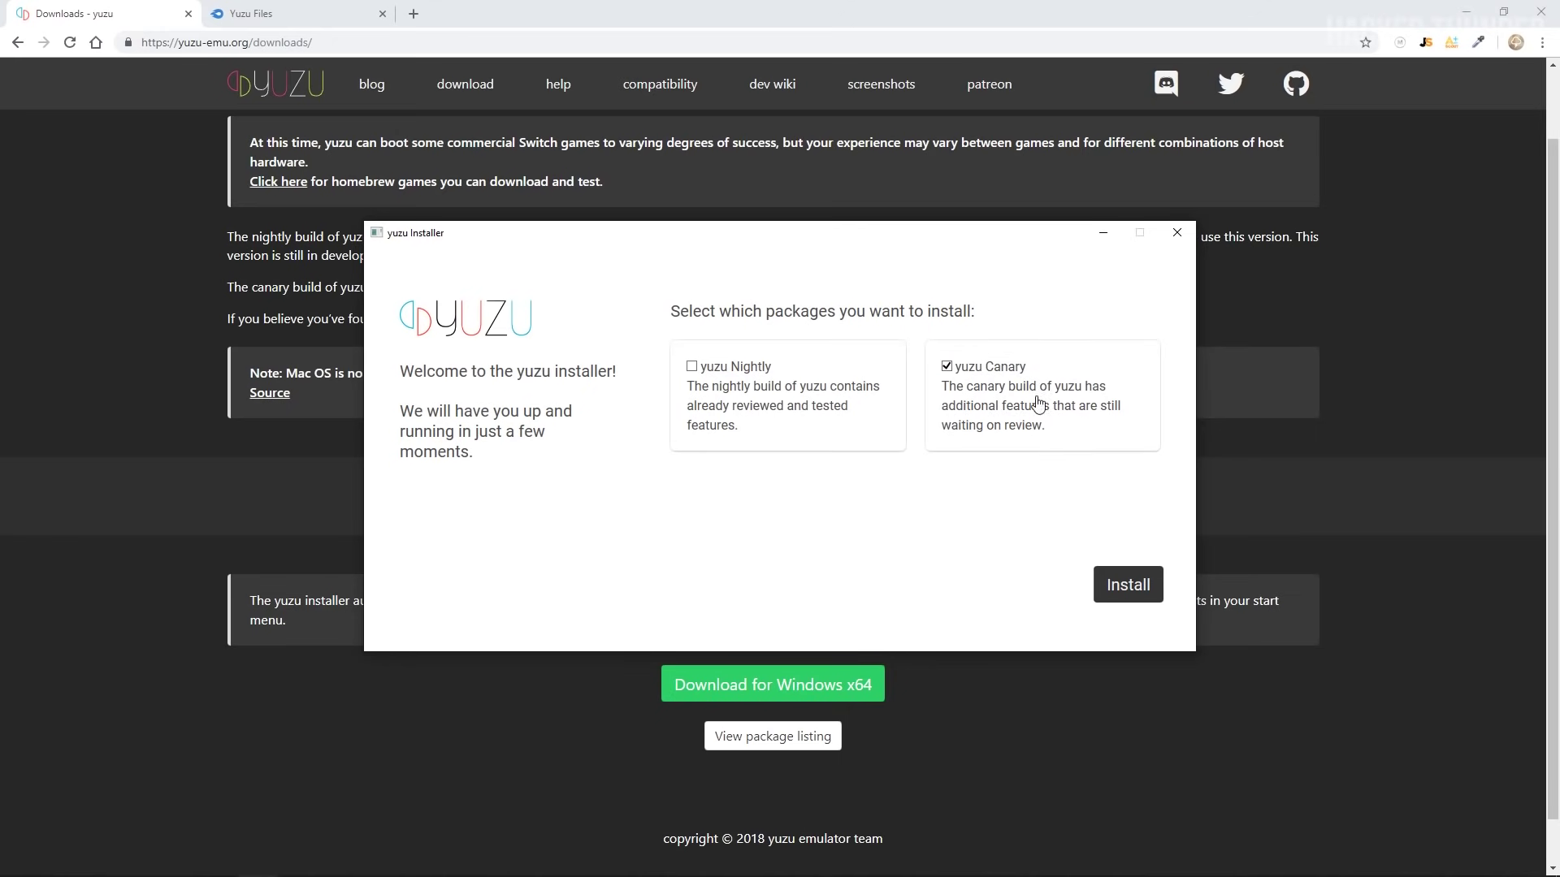
Install the yuzu Canary package and exit the installer when it finishes.
{"action": "left_click", "coordinate": [1133, 590]}
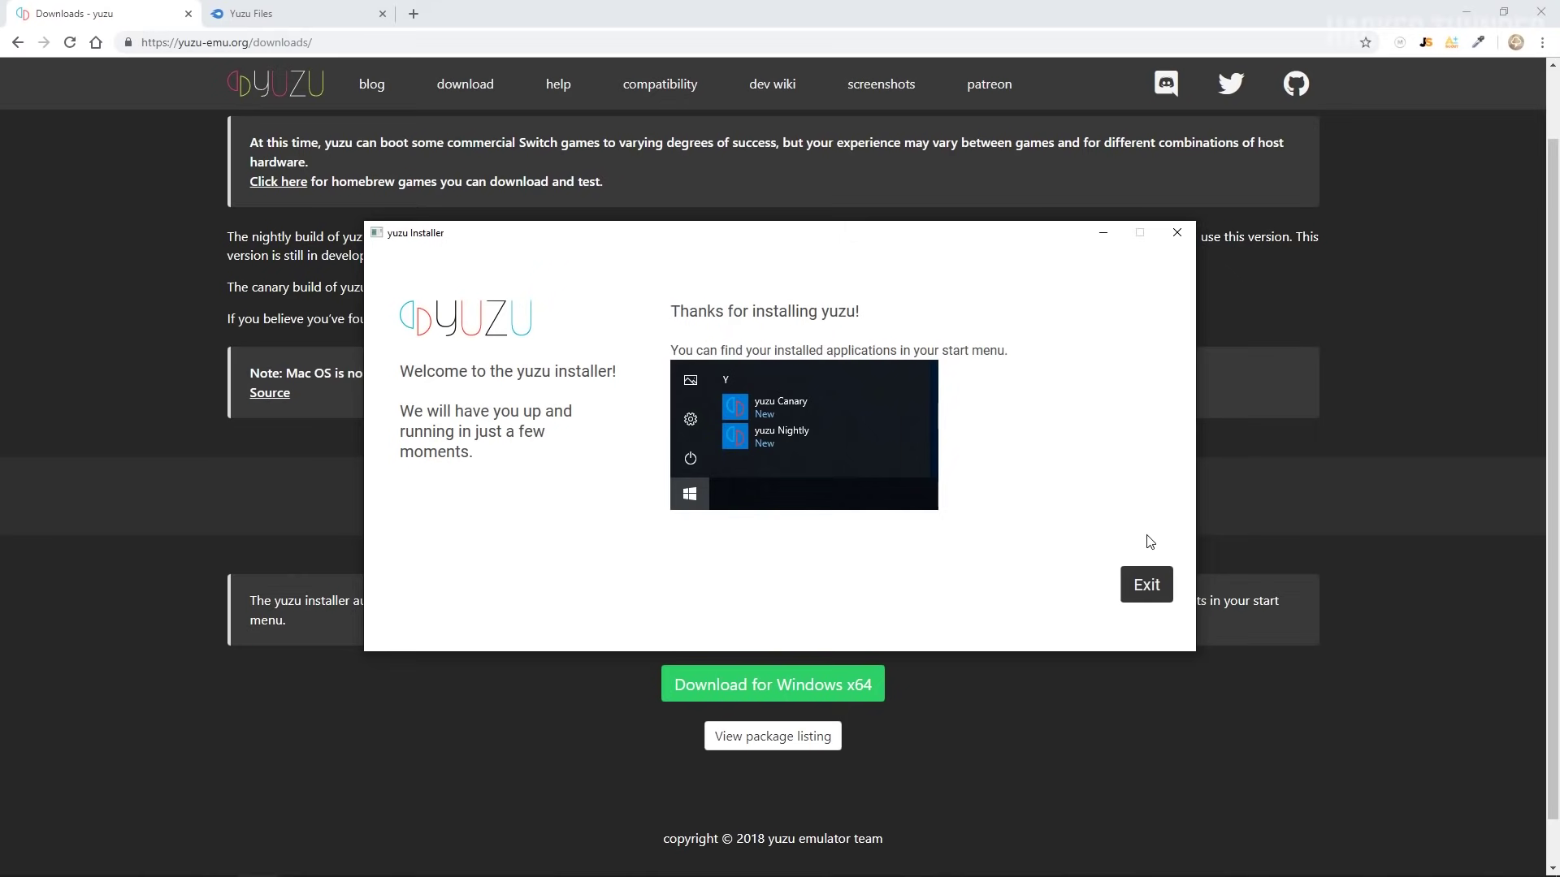
{"action": "left_click", "coordinate": [1143, 579]}
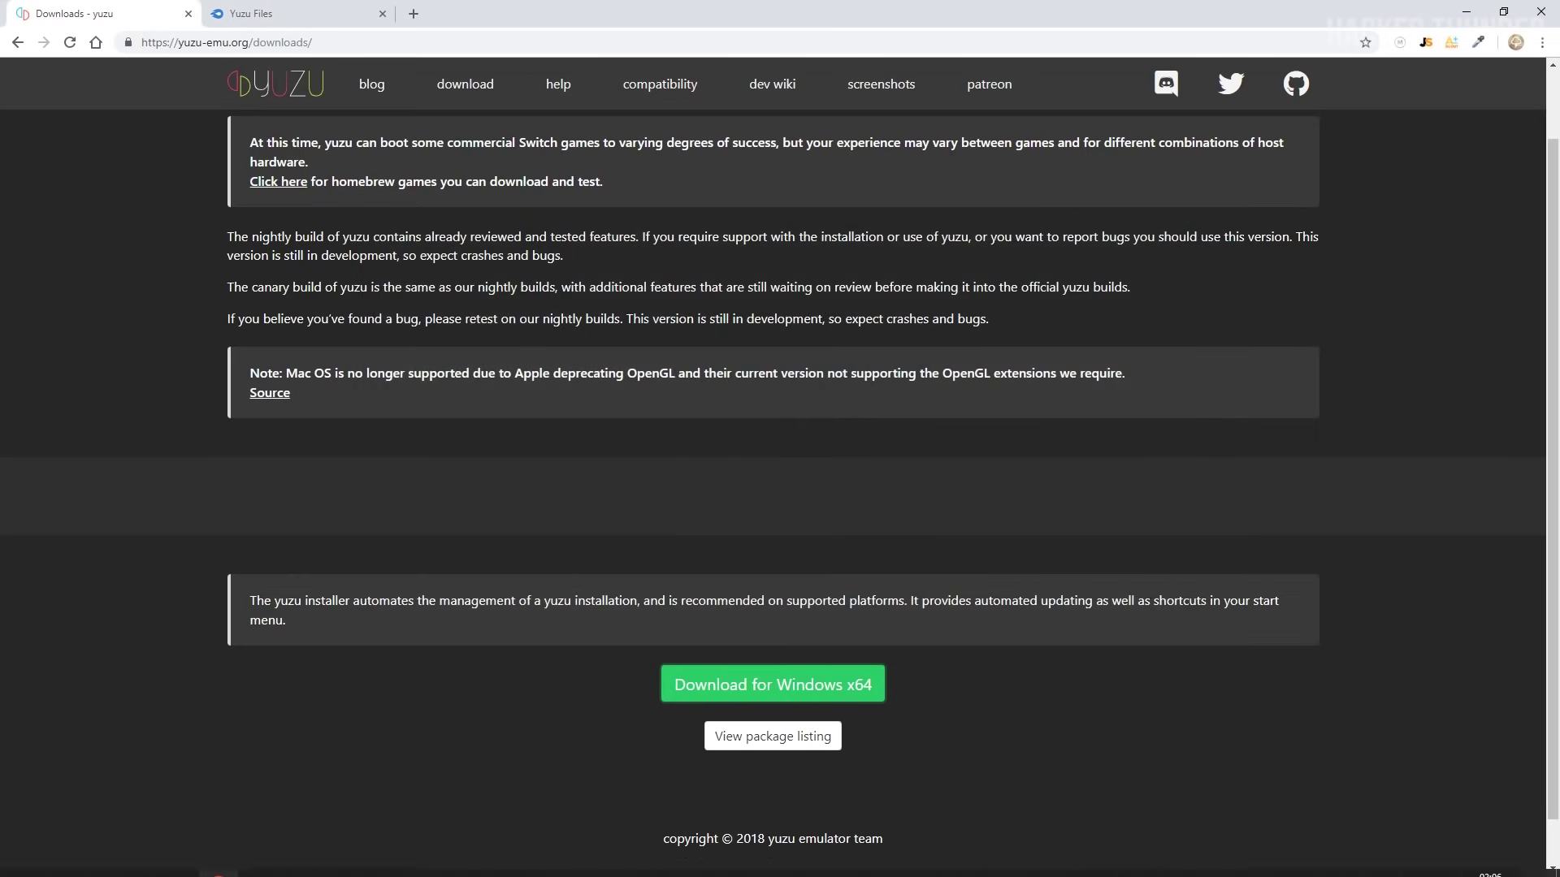
Minimize Chrome, search 'yuzu' from the taskbar and launch yuzu Canary.
{"action": "left_click", "coordinate": [1466, 11]}
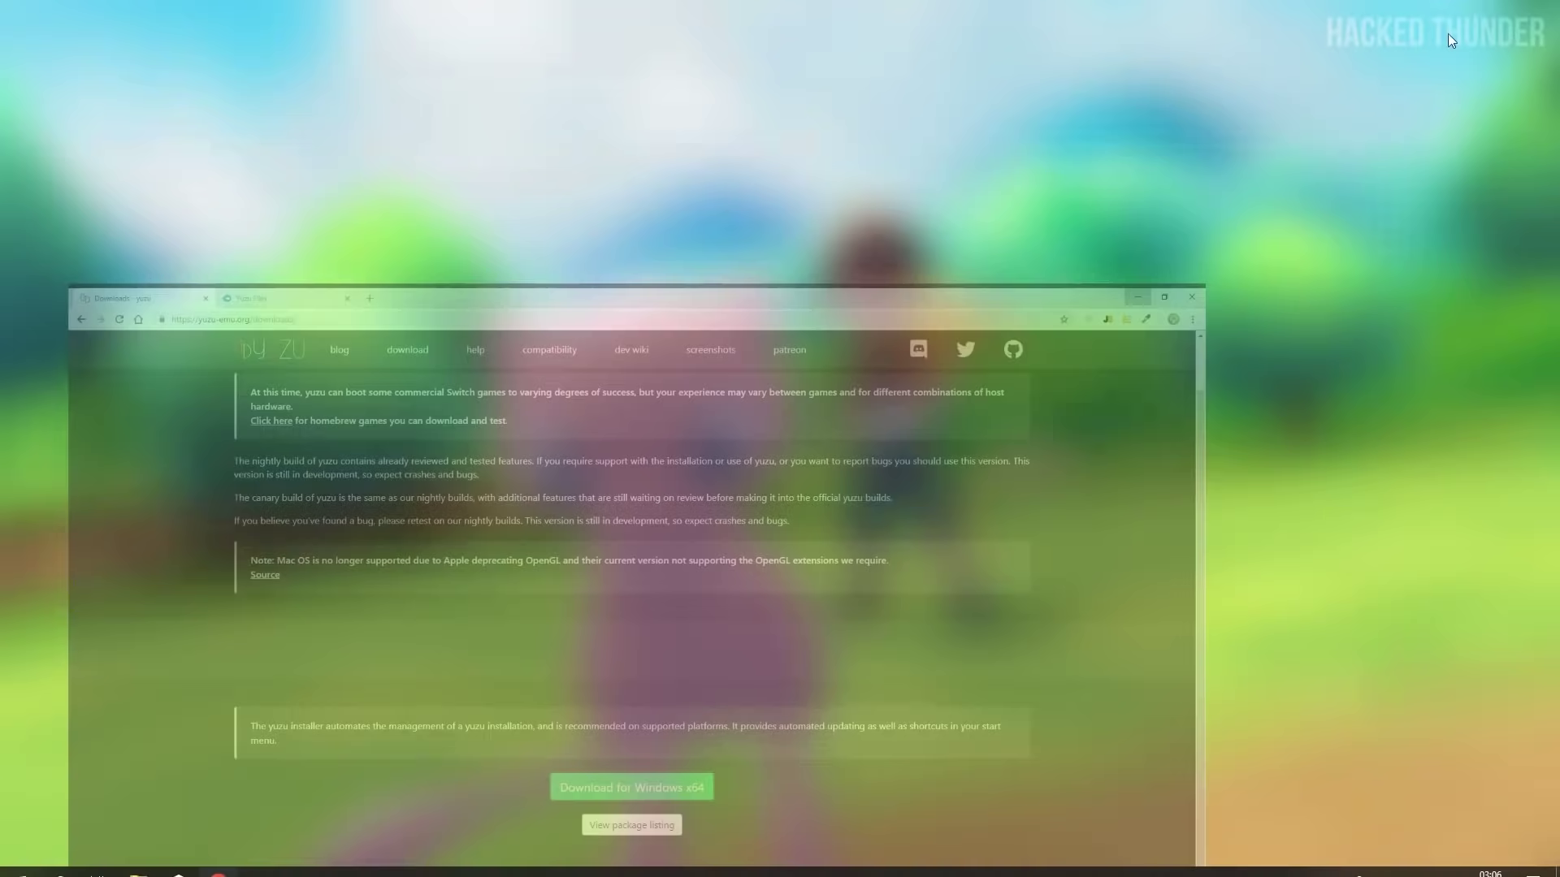
{"action": "left_click", "coordinate": [58, 861]}
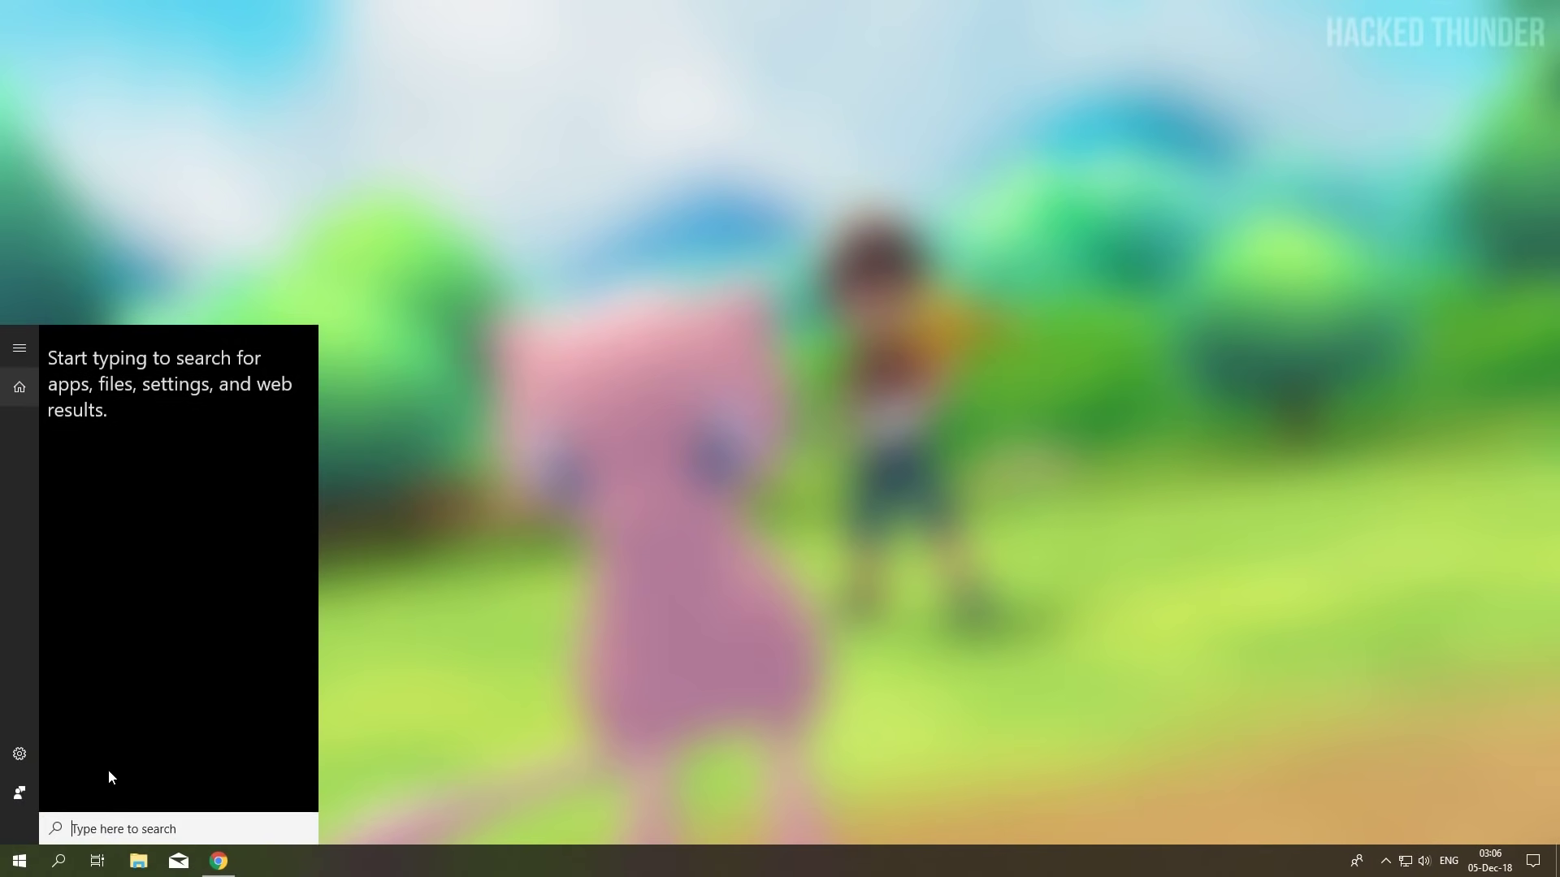
{"action": "type", "text": "yuzu"}
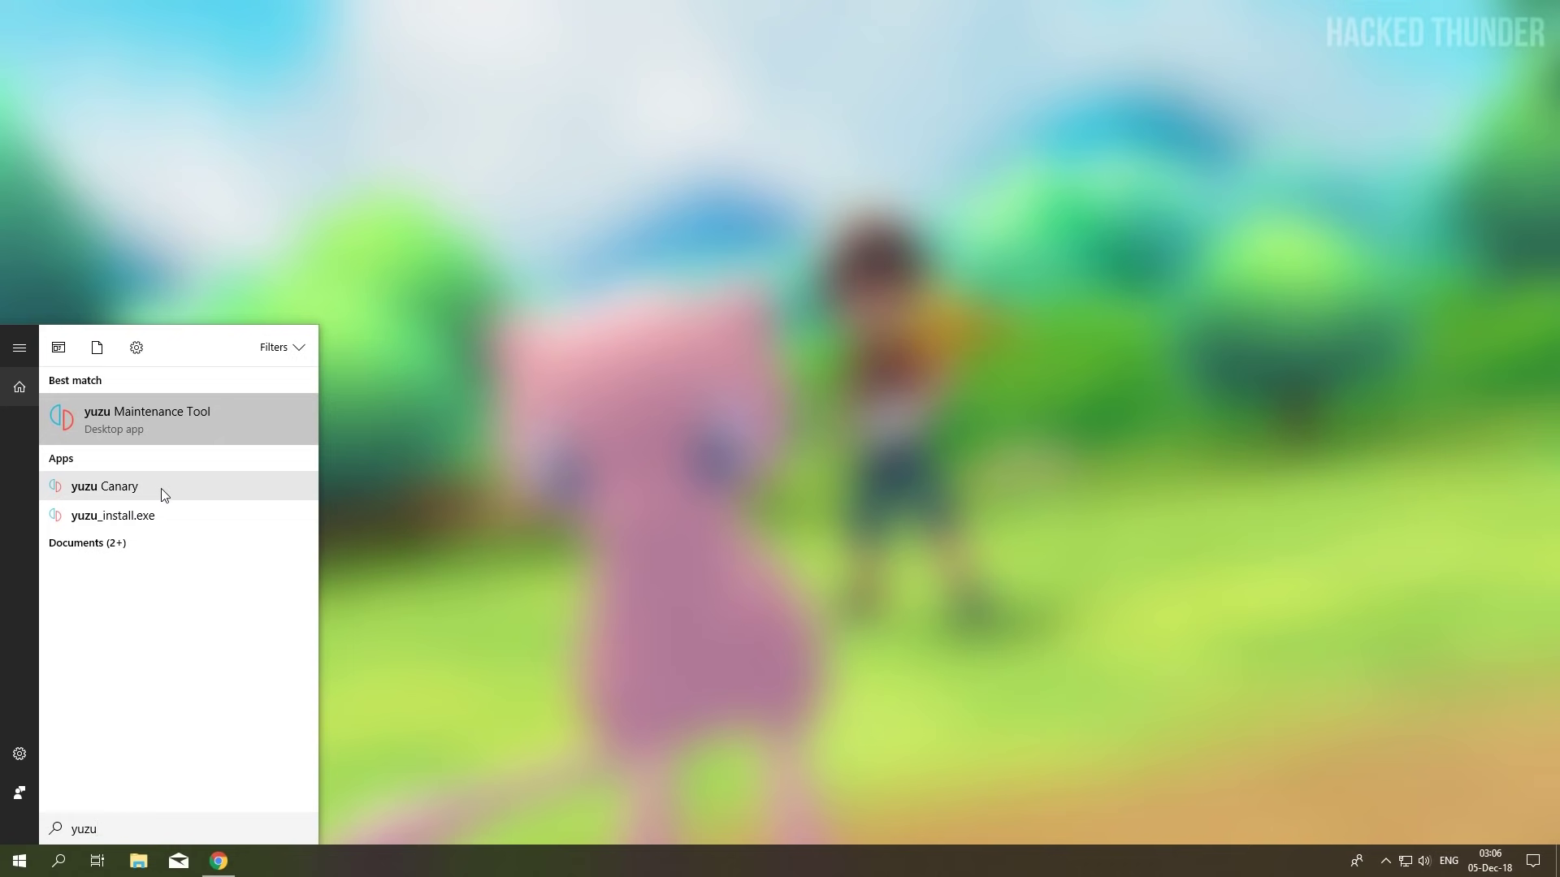
{"action": "left_click", "coordinate": [136, 488]}
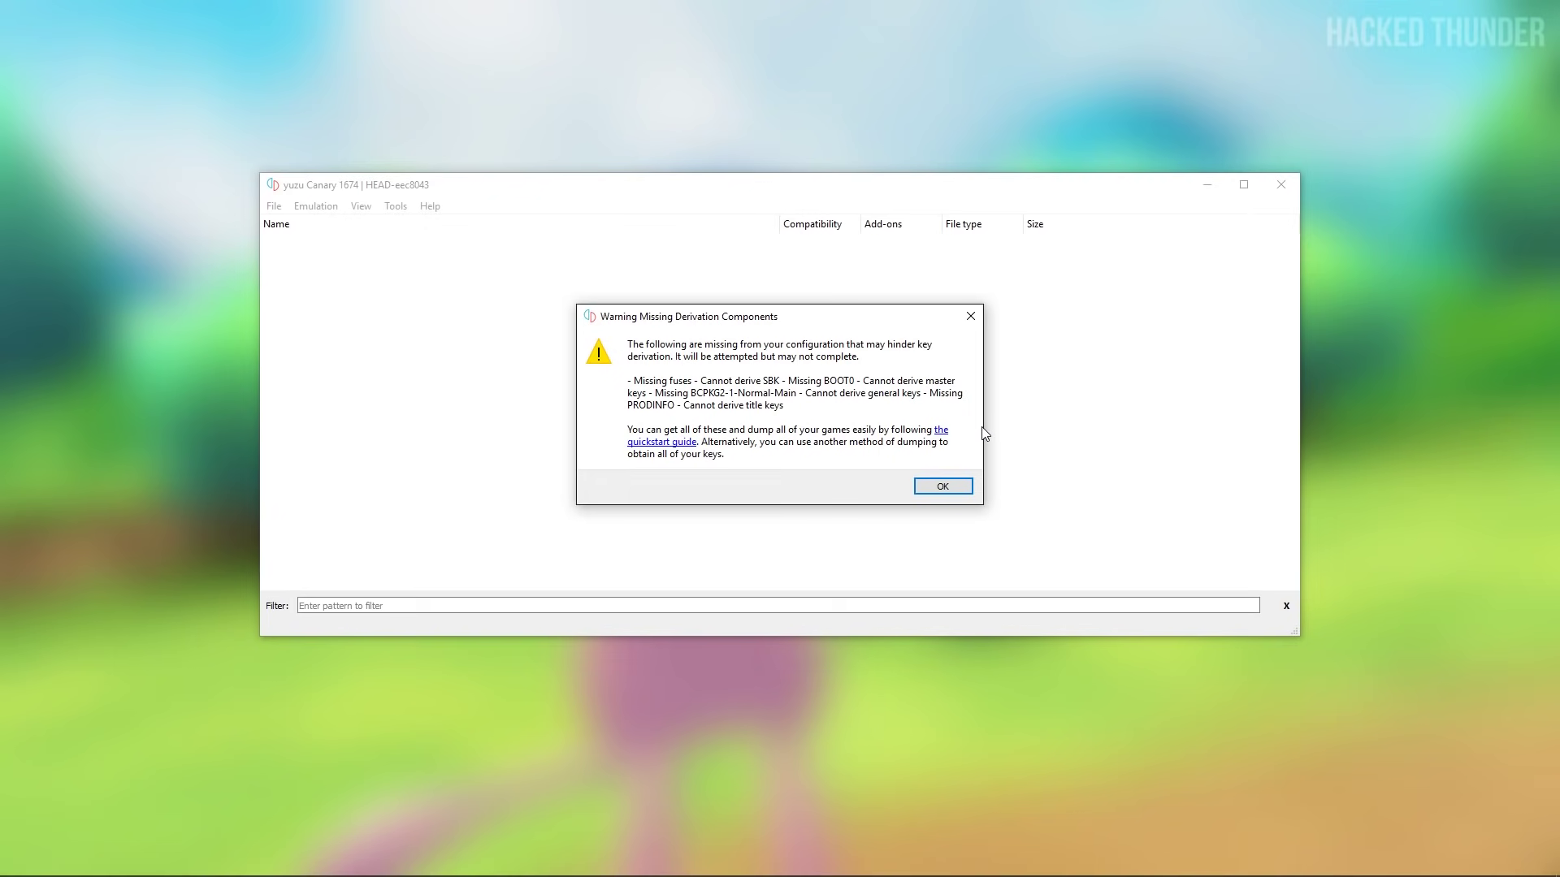
Acknowledge the Missing Derivation Components warning and answer No to telemetry.
{"action": "left_click", "coordinate": [938, 486]}
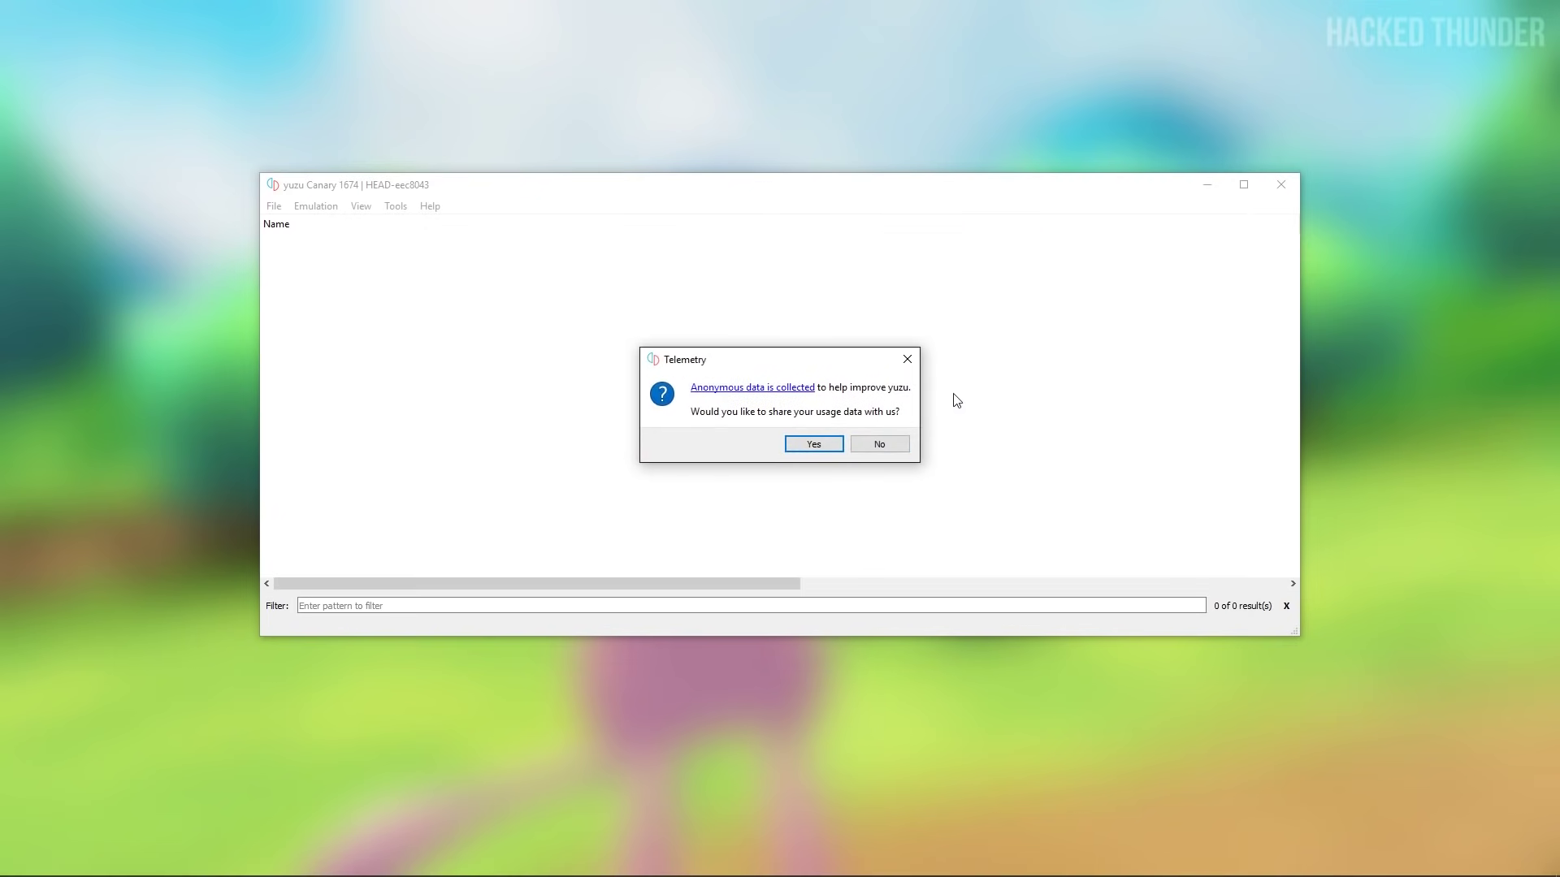
{"action": "left_click", "coordinate": [877, 445]}
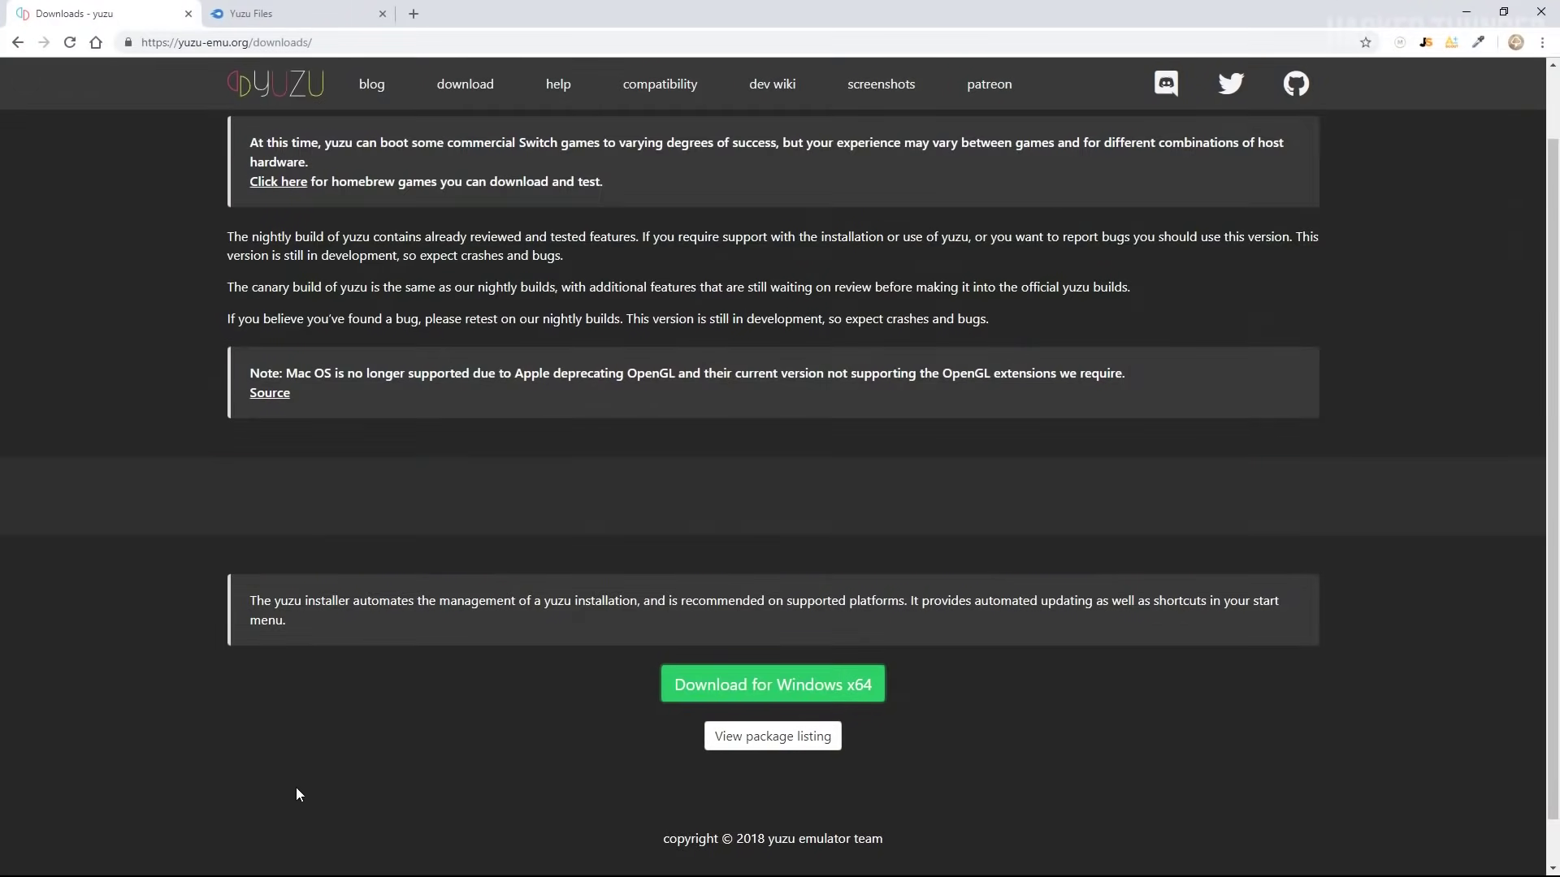
Download Yuzu Files.rar (261.34 MB) from the MediaFire tab and open it in WinRAR.
{"action": "left_click", "coordinate": [315, 8]}
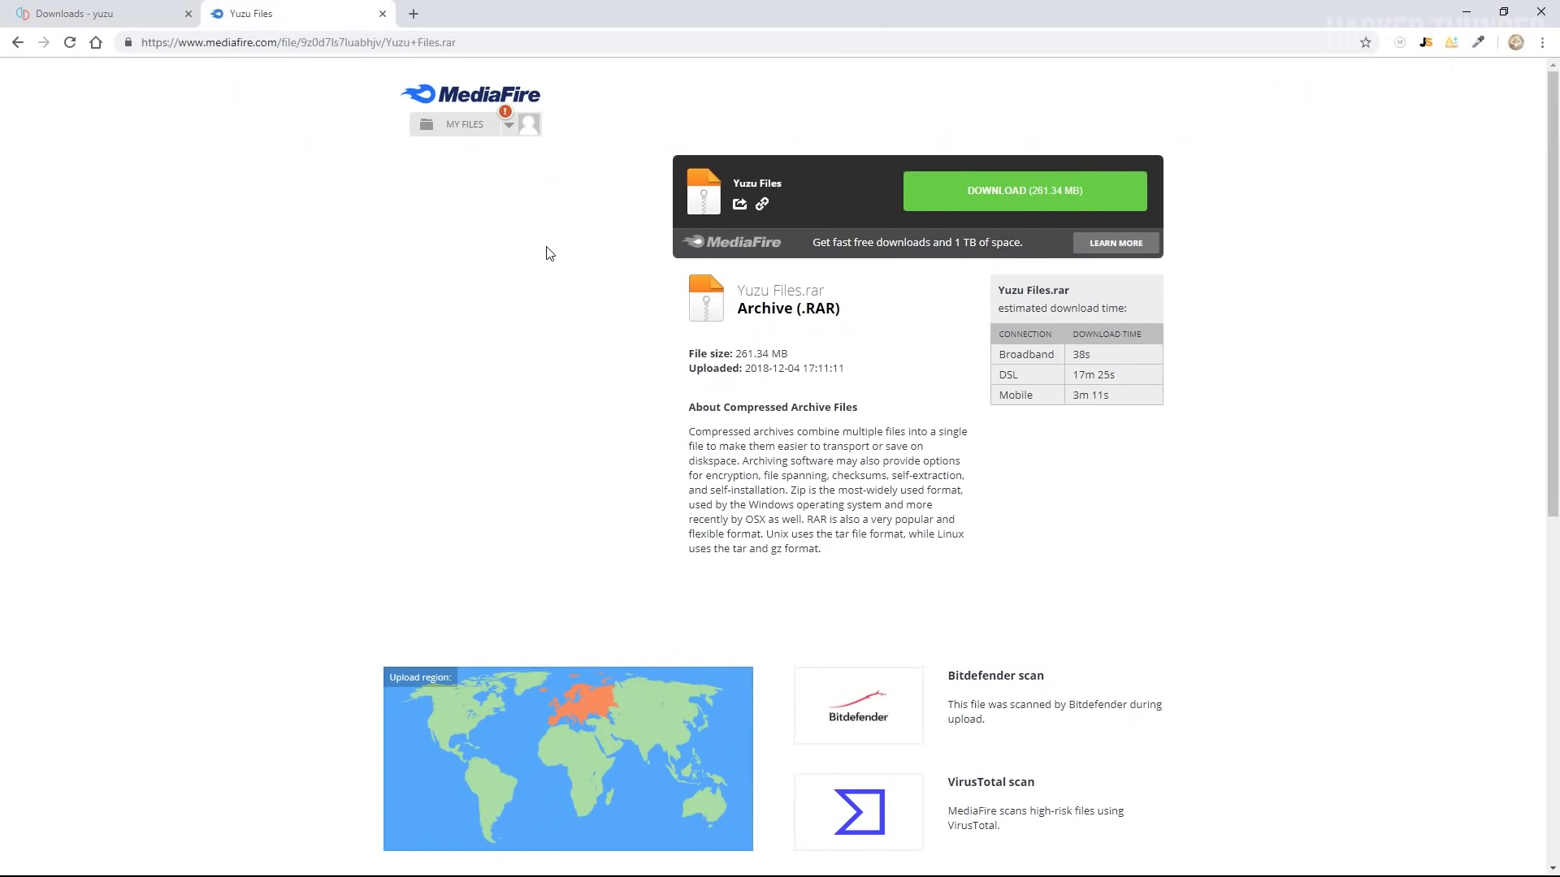
{"action": "left_click", "coordinate": [527, 39]}
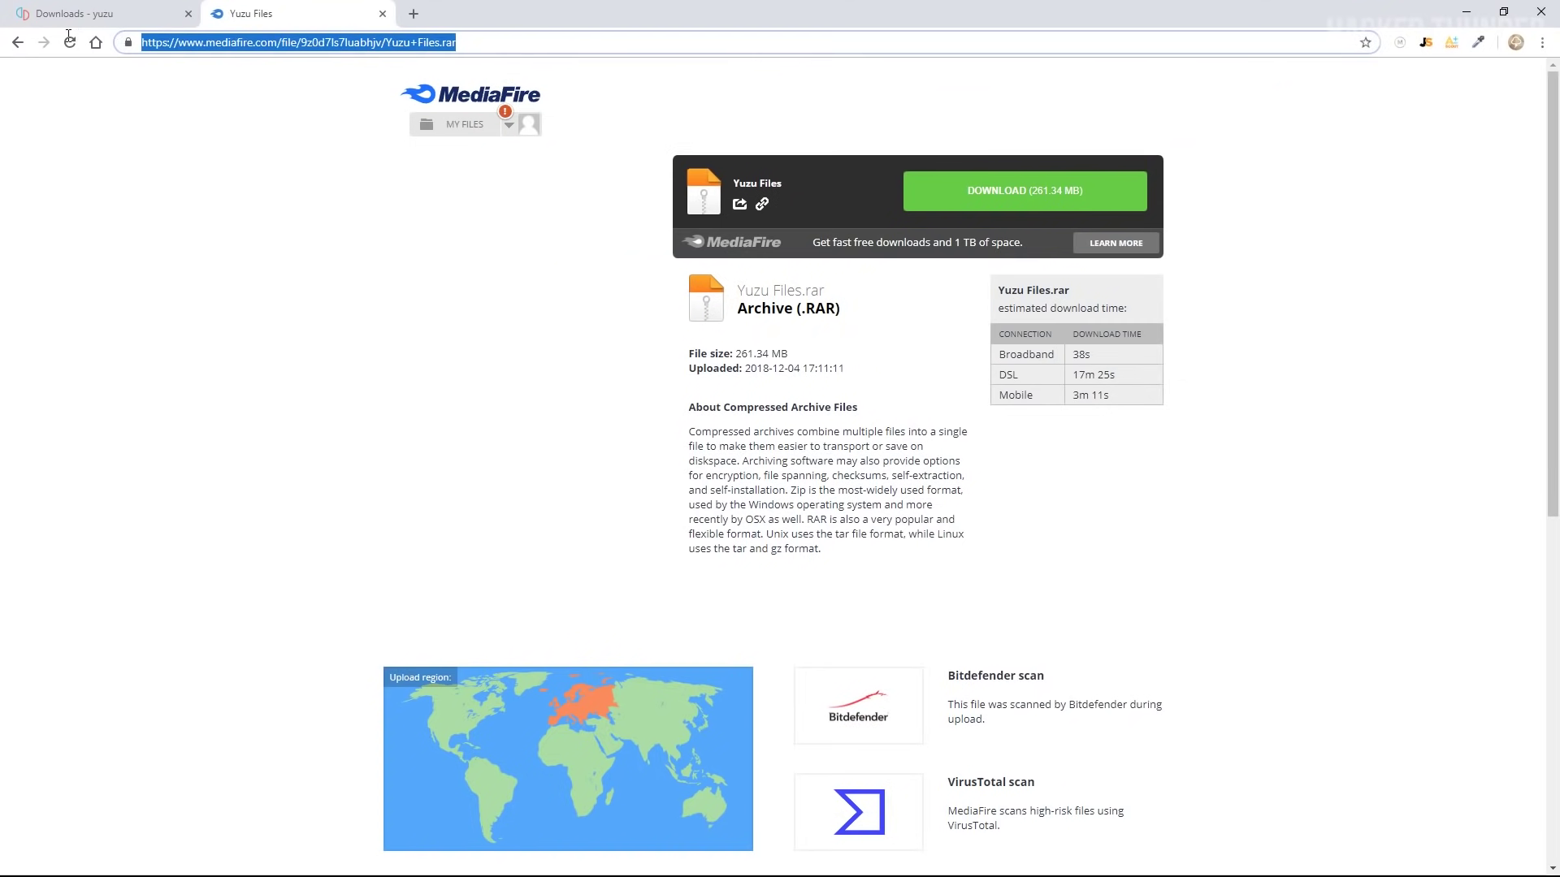
{"action": "left_click", "coordinate": [495, 38]}
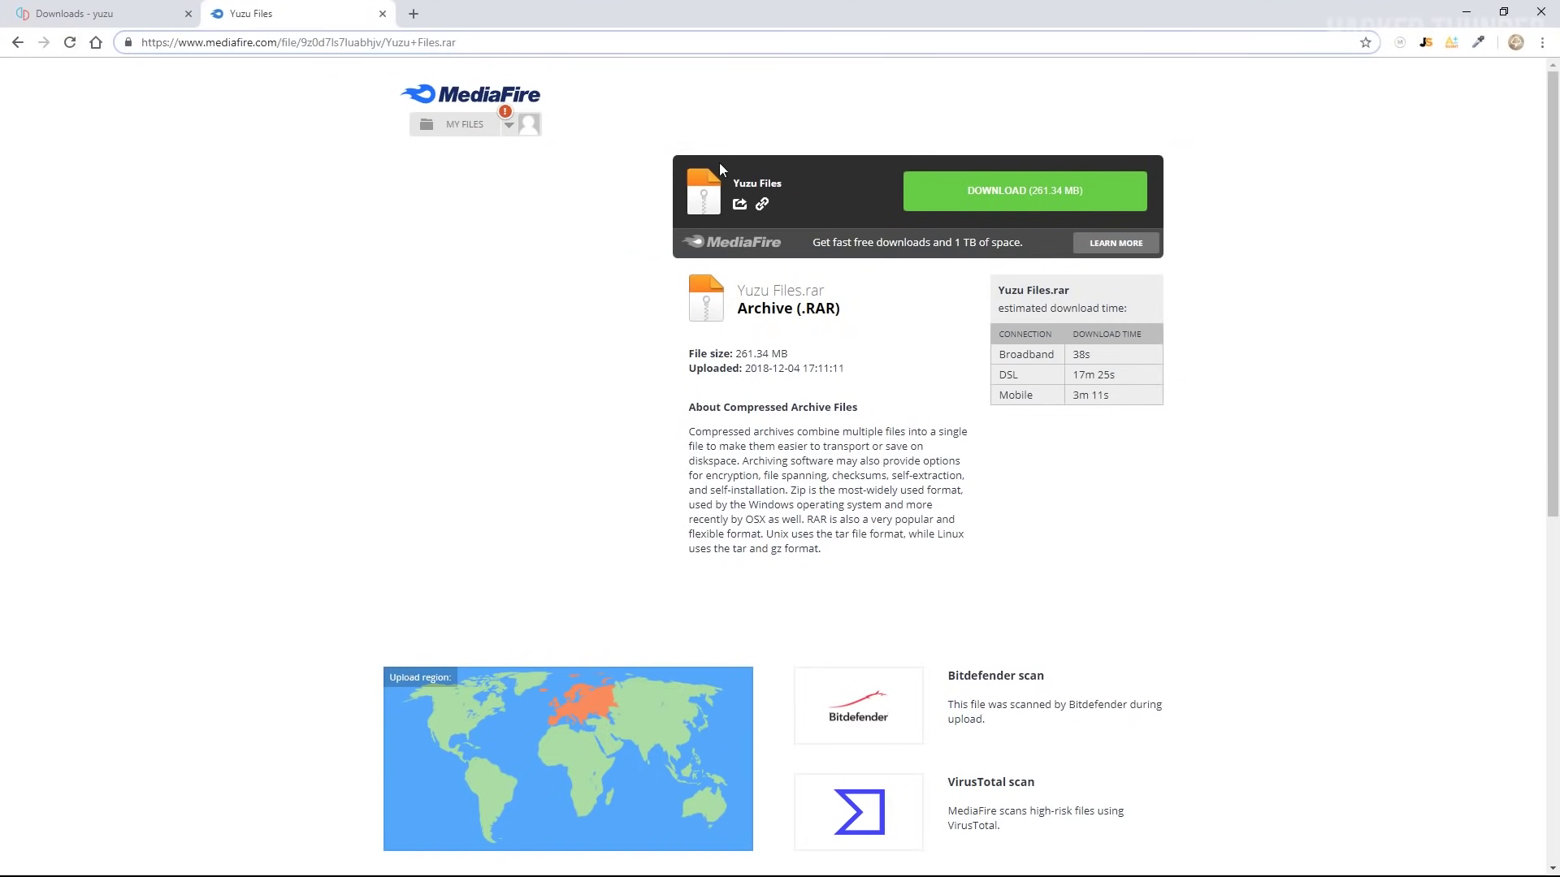
{"action": "left_click", "coordinate": [983, 200]}
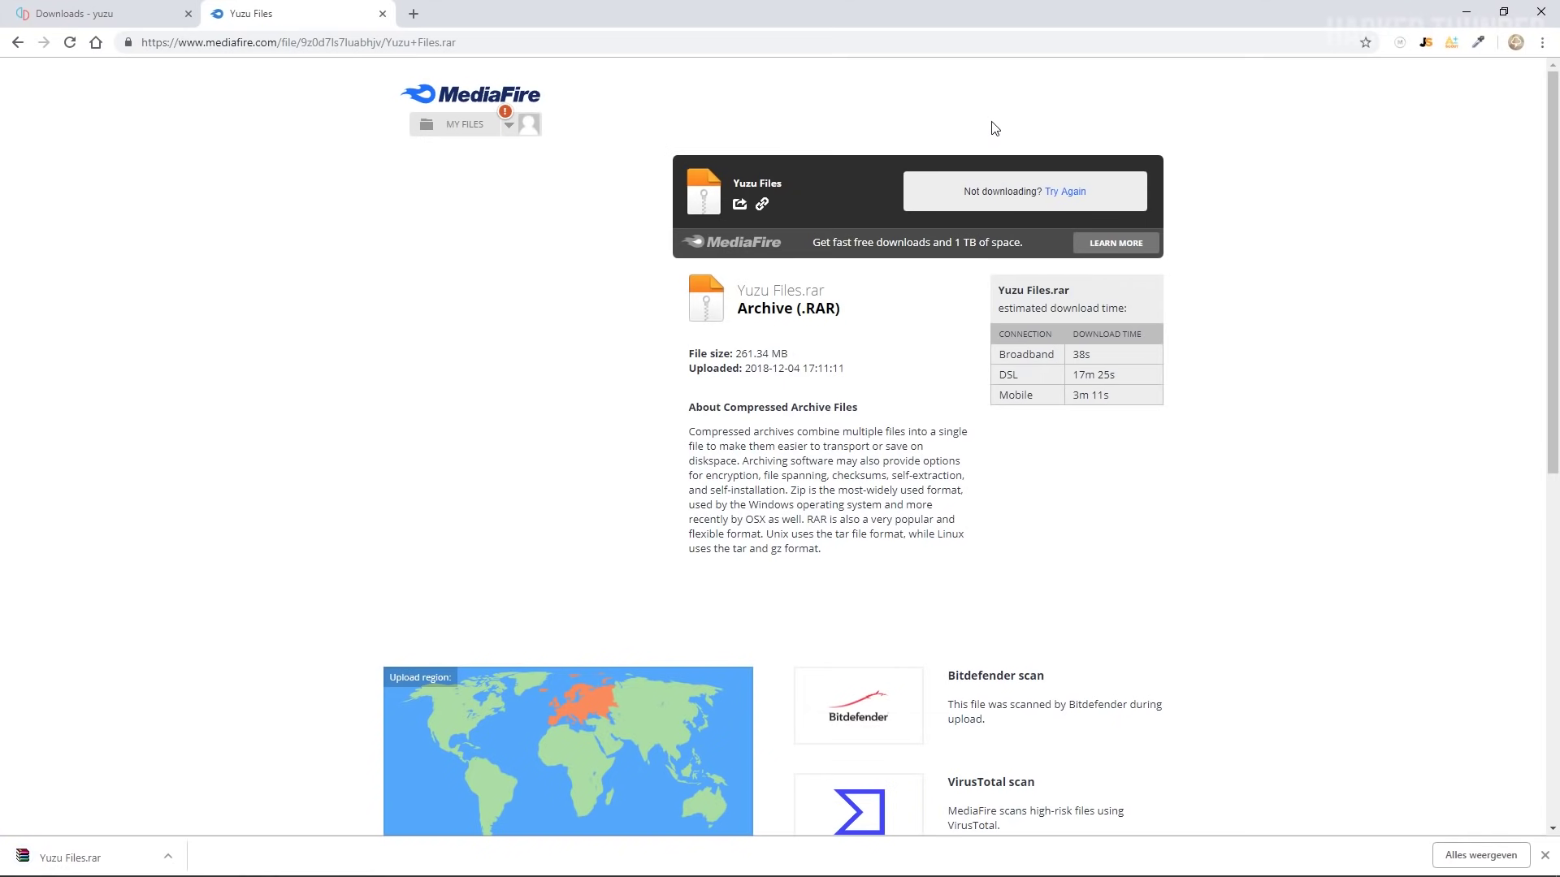
{"action": "left_click", "coordinate": [73, 857]}
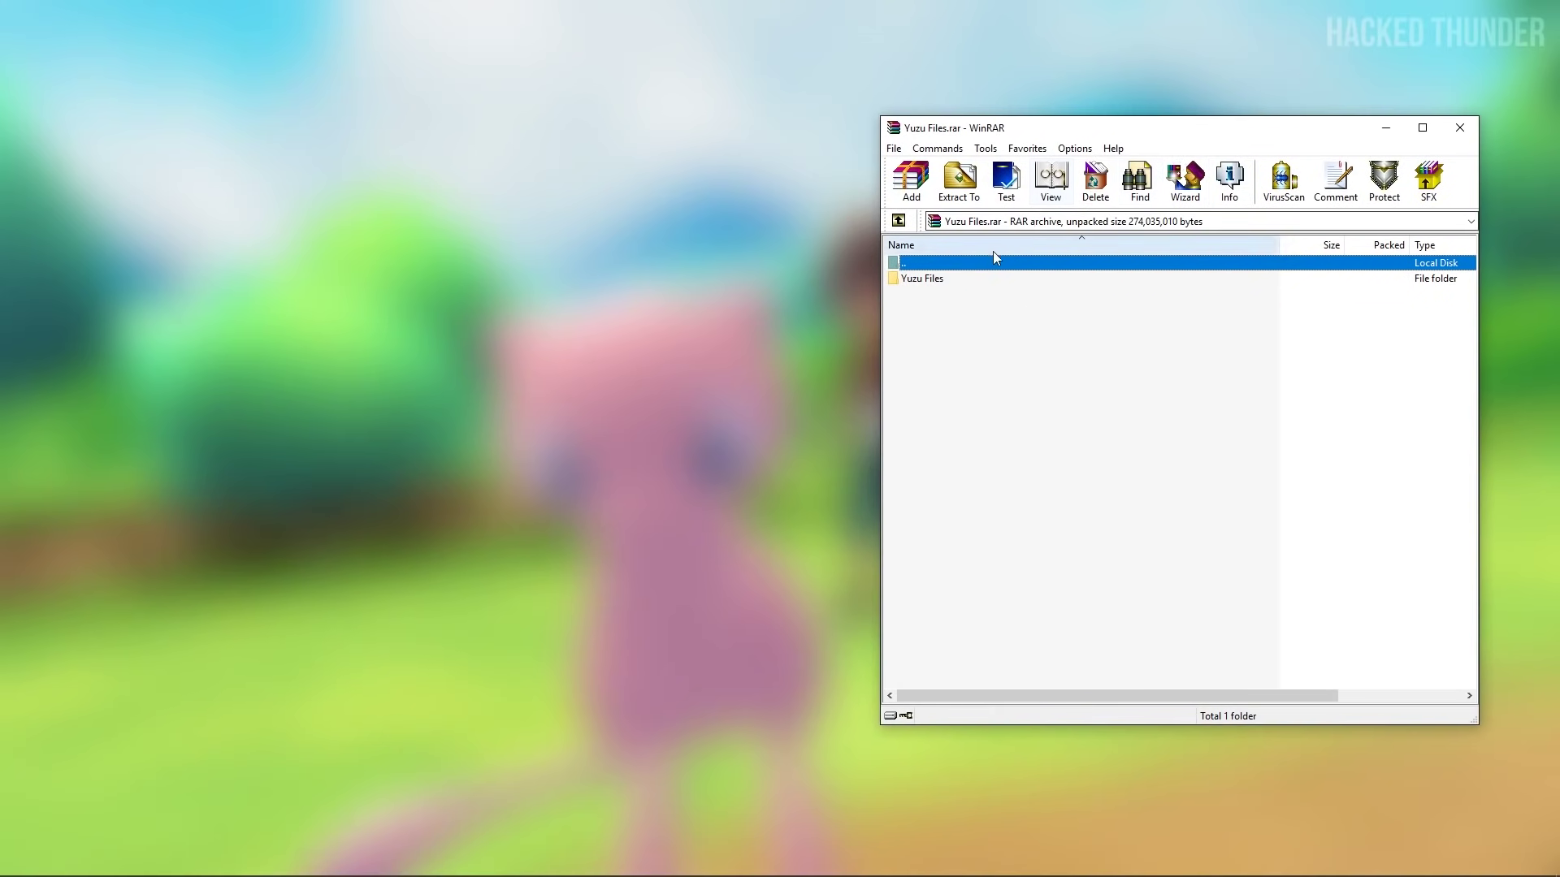
Open the archive's Yuzu Files folder to list Contents and keys, then bring up File Explorer.
{"action": "double_click", "coordinate": [950, 286]}
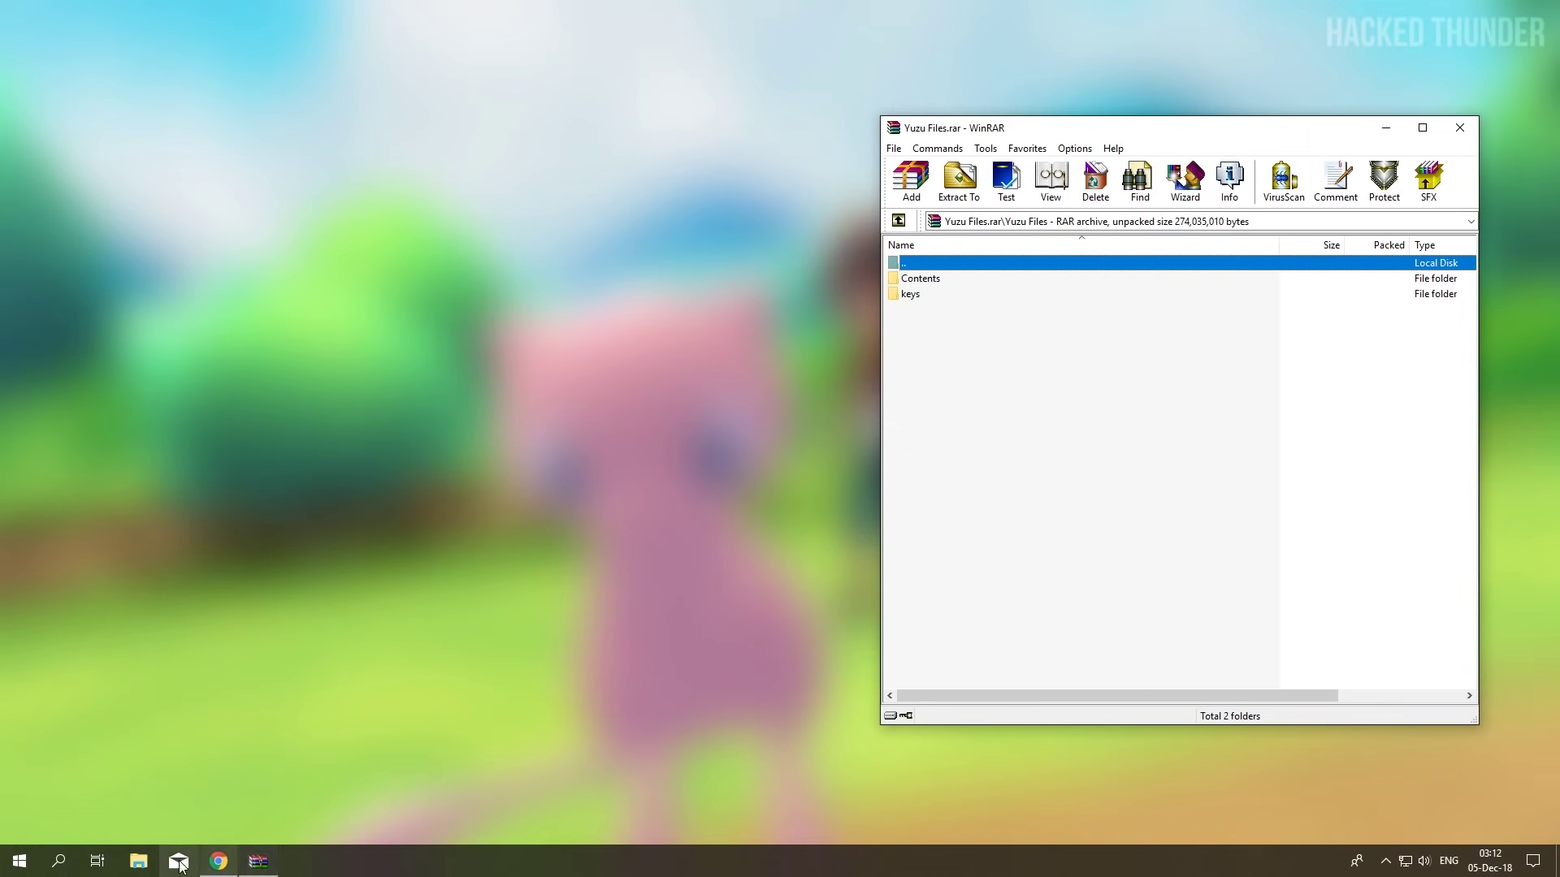
{"action": "left_click", "coordinate": [138, 864]}
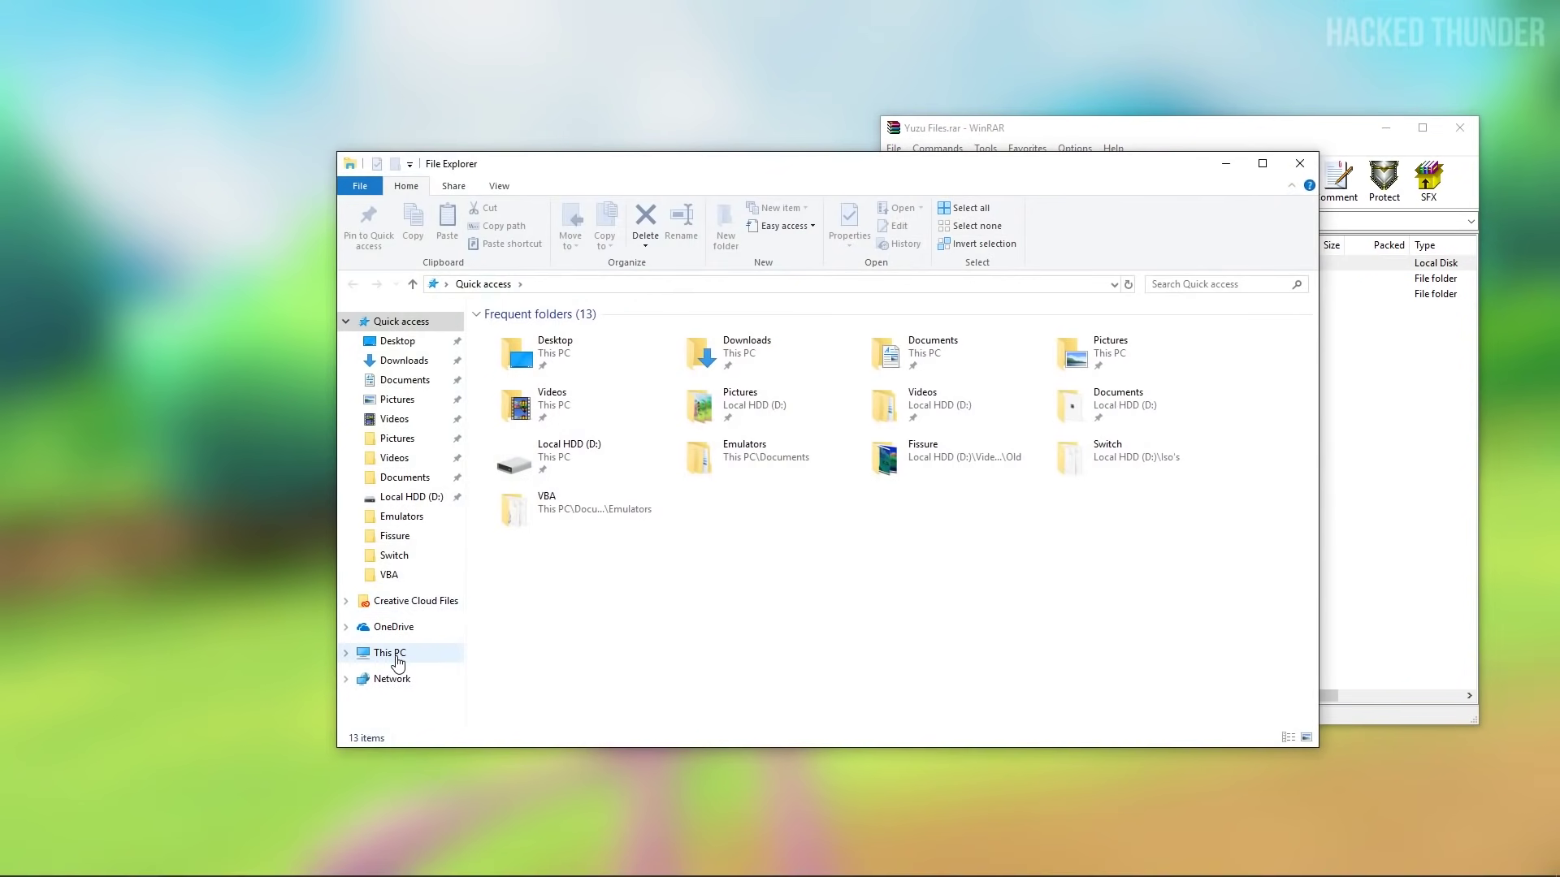
Browse from This PC through C:, Users, the profile folder, AppData and Roaming into yuzu.
{"action": "left_click", "coordinate": [391, 655]}
{"action": "double_click", "coordinate": [561, 471]}
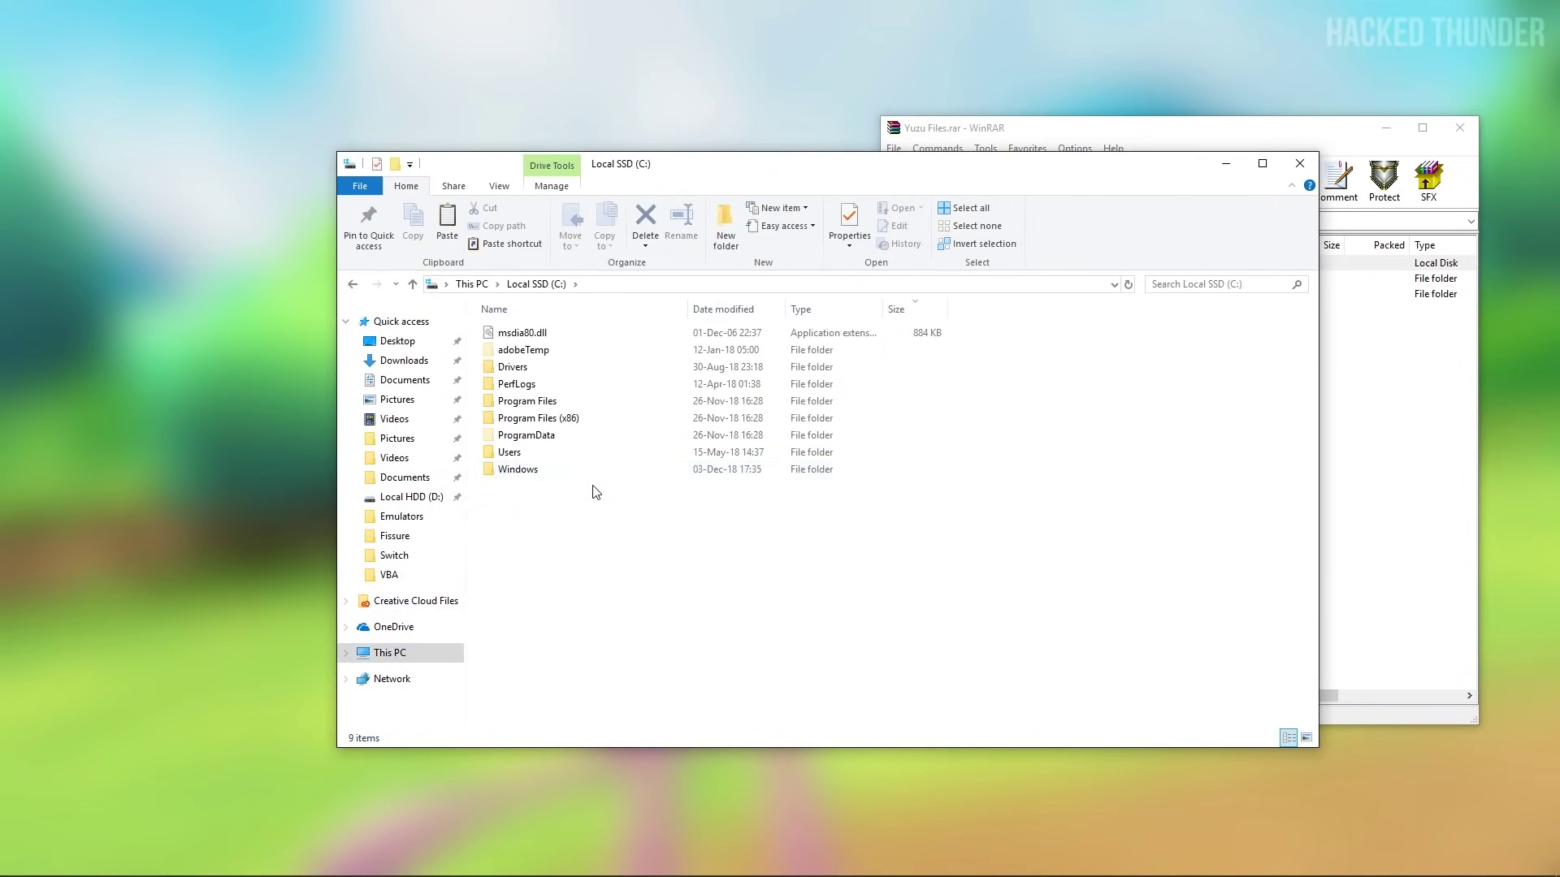
{"action": "double_click", "coordinate": [542, 460]}
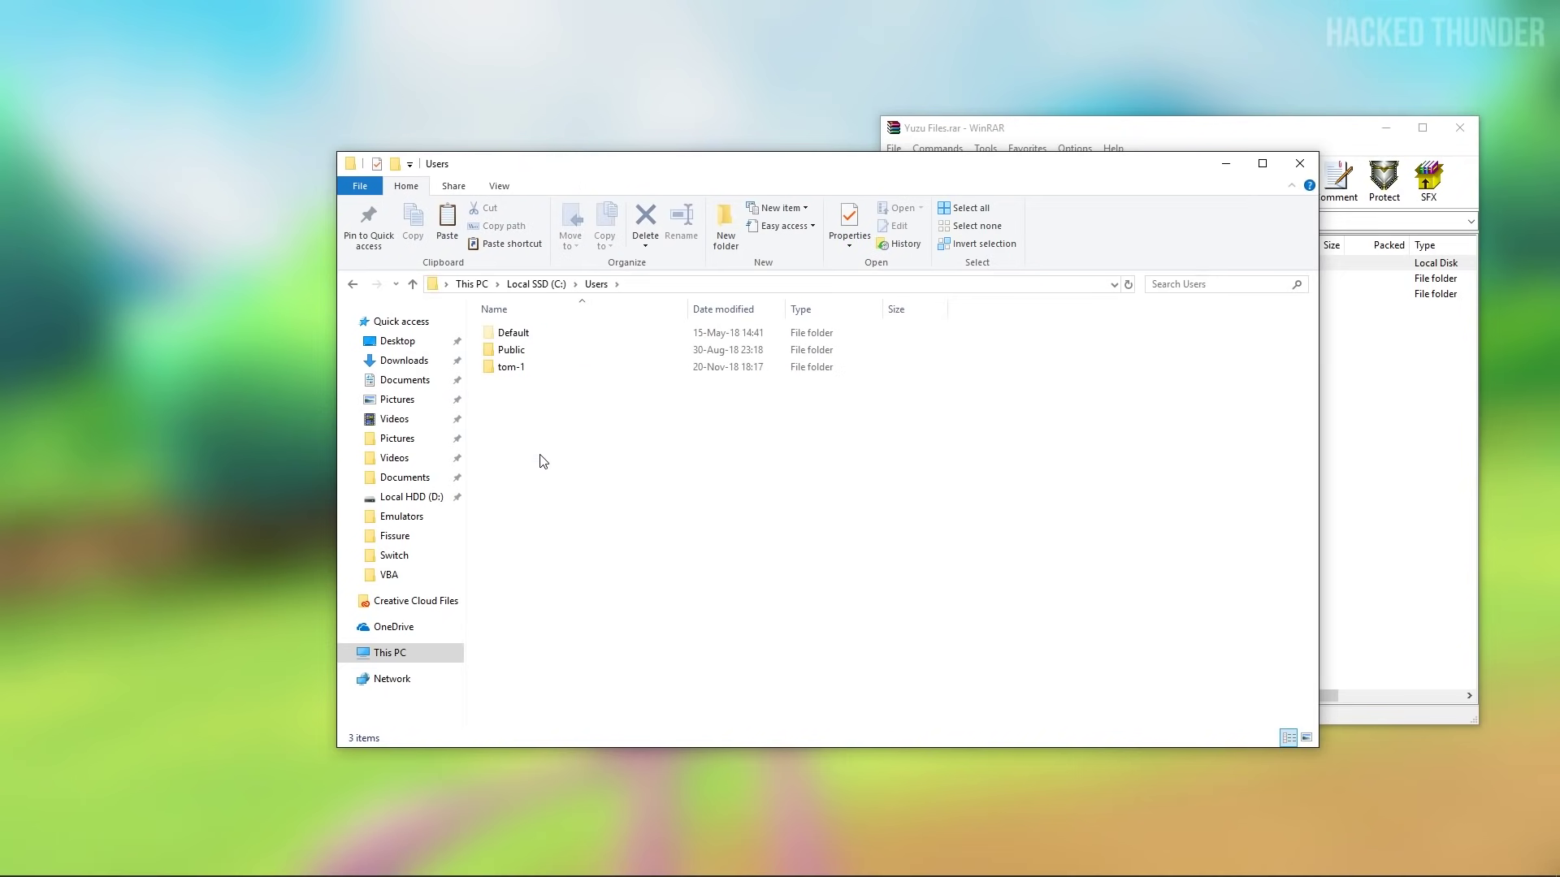
{"action": "double_click", "coordinate": [546, 368]}
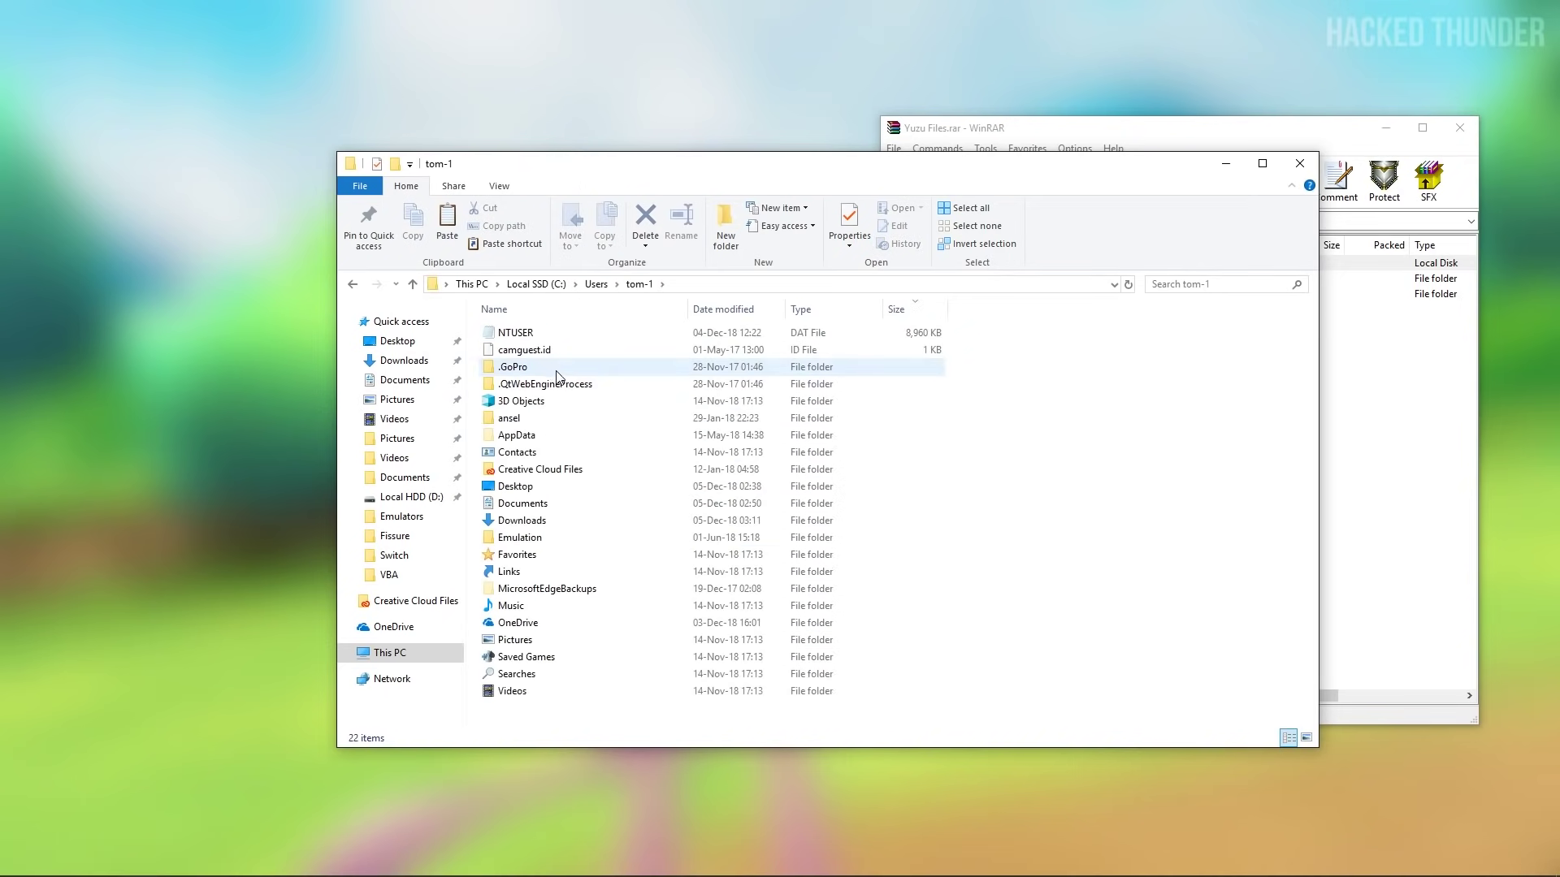
{"action": "double_click", "coordinate": [544, 439]}
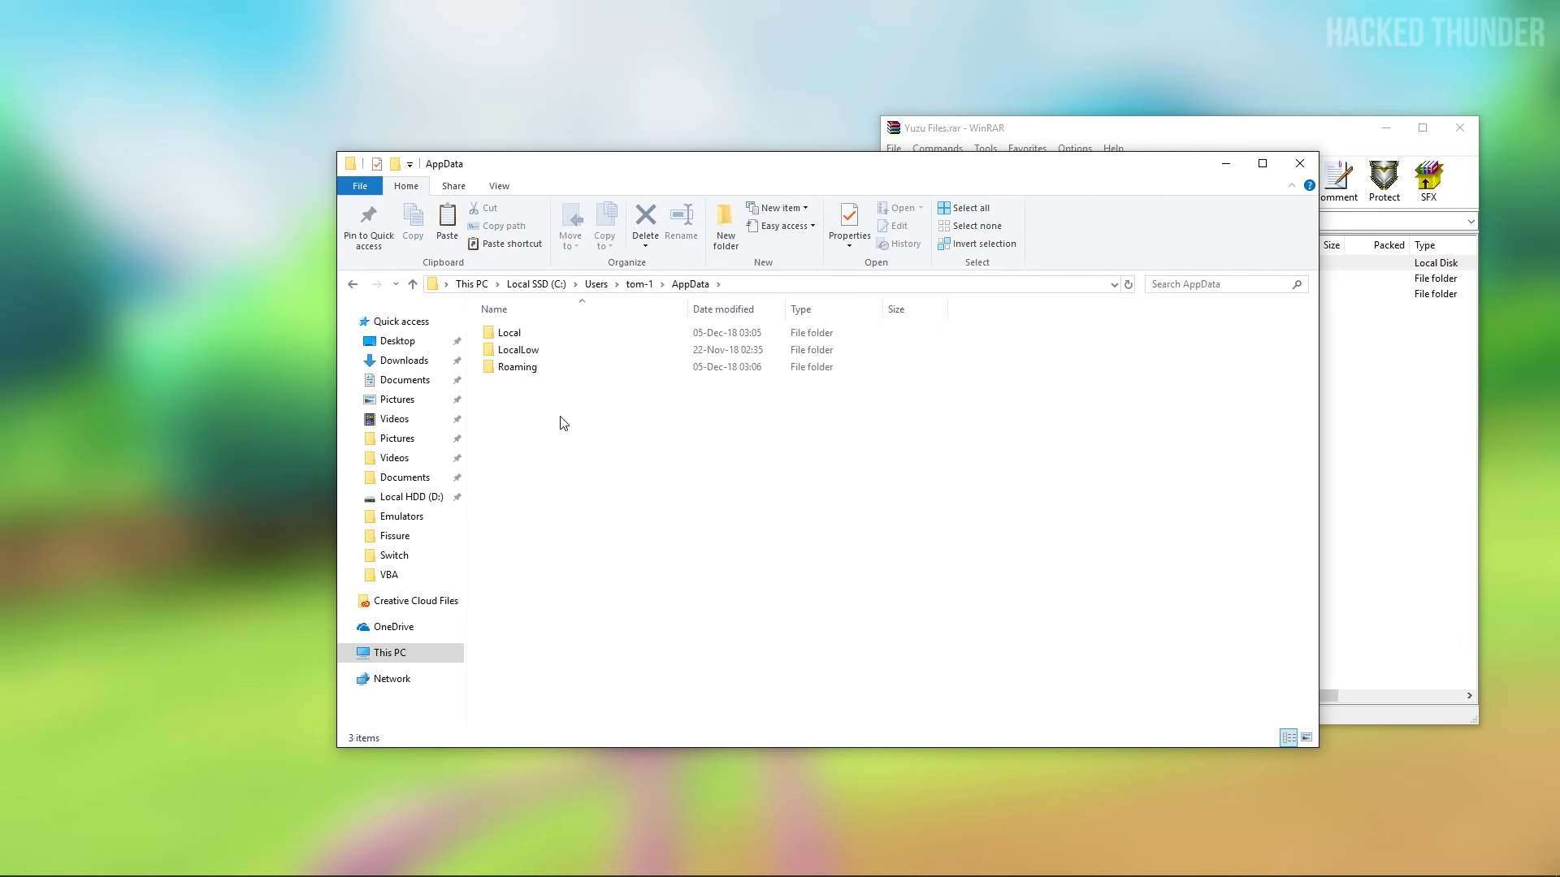
{"action": "double_click", "coordinate": [559, 374]}
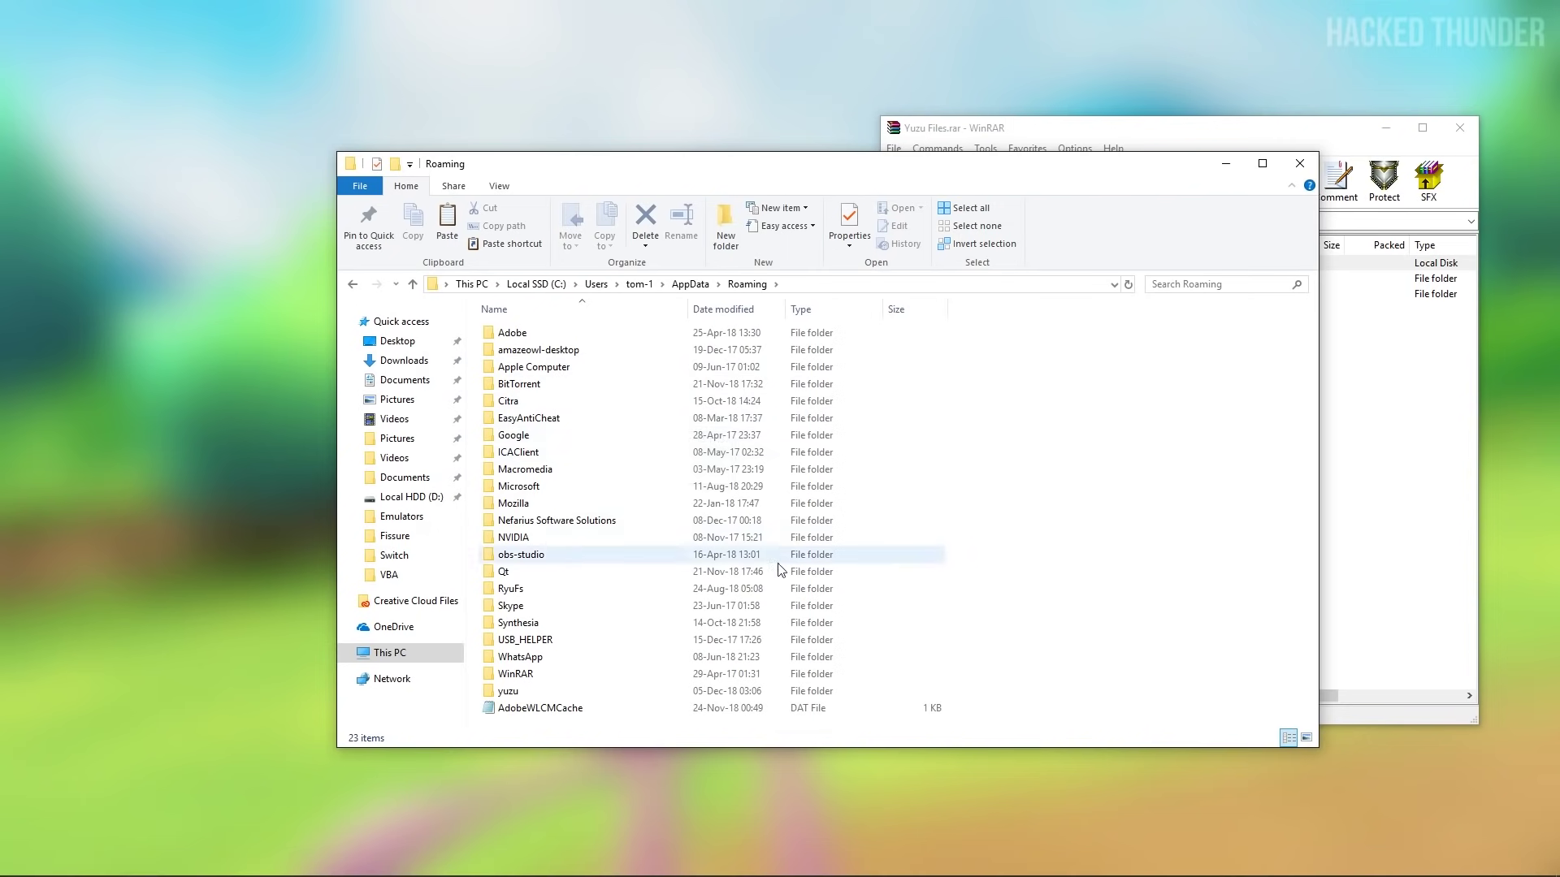
{"action": "double_click", "coordinate": [548, 692]}
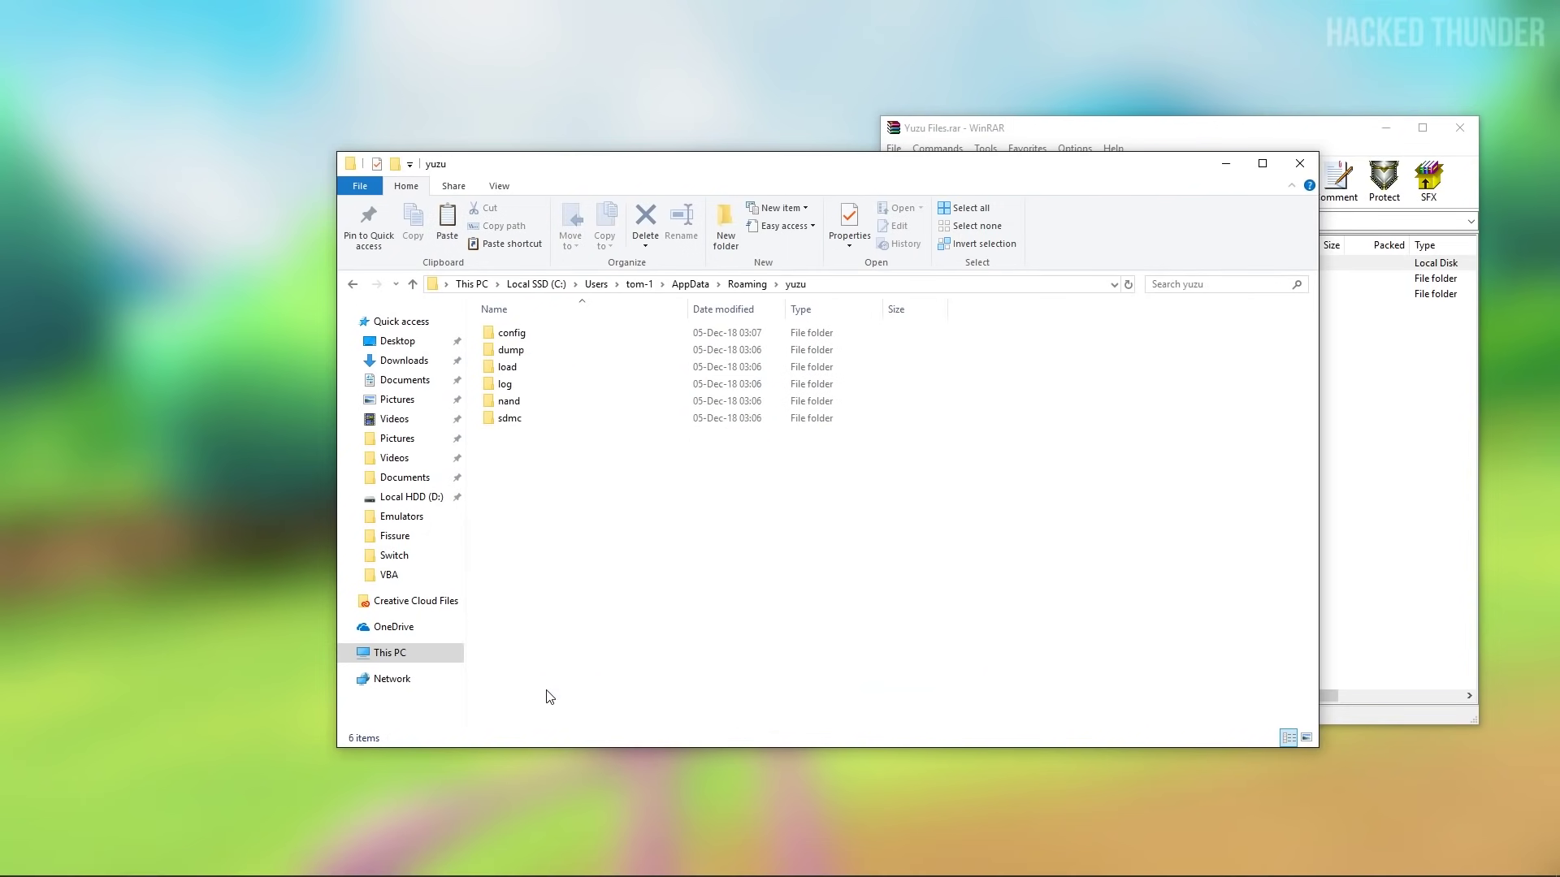
Place Explorer beside WinRAR and drag the keys folder into the yuzu data folder.
{"action": "left_click_drag", "start_coordinate": [755, 171], "coordinate": [609, 149]}
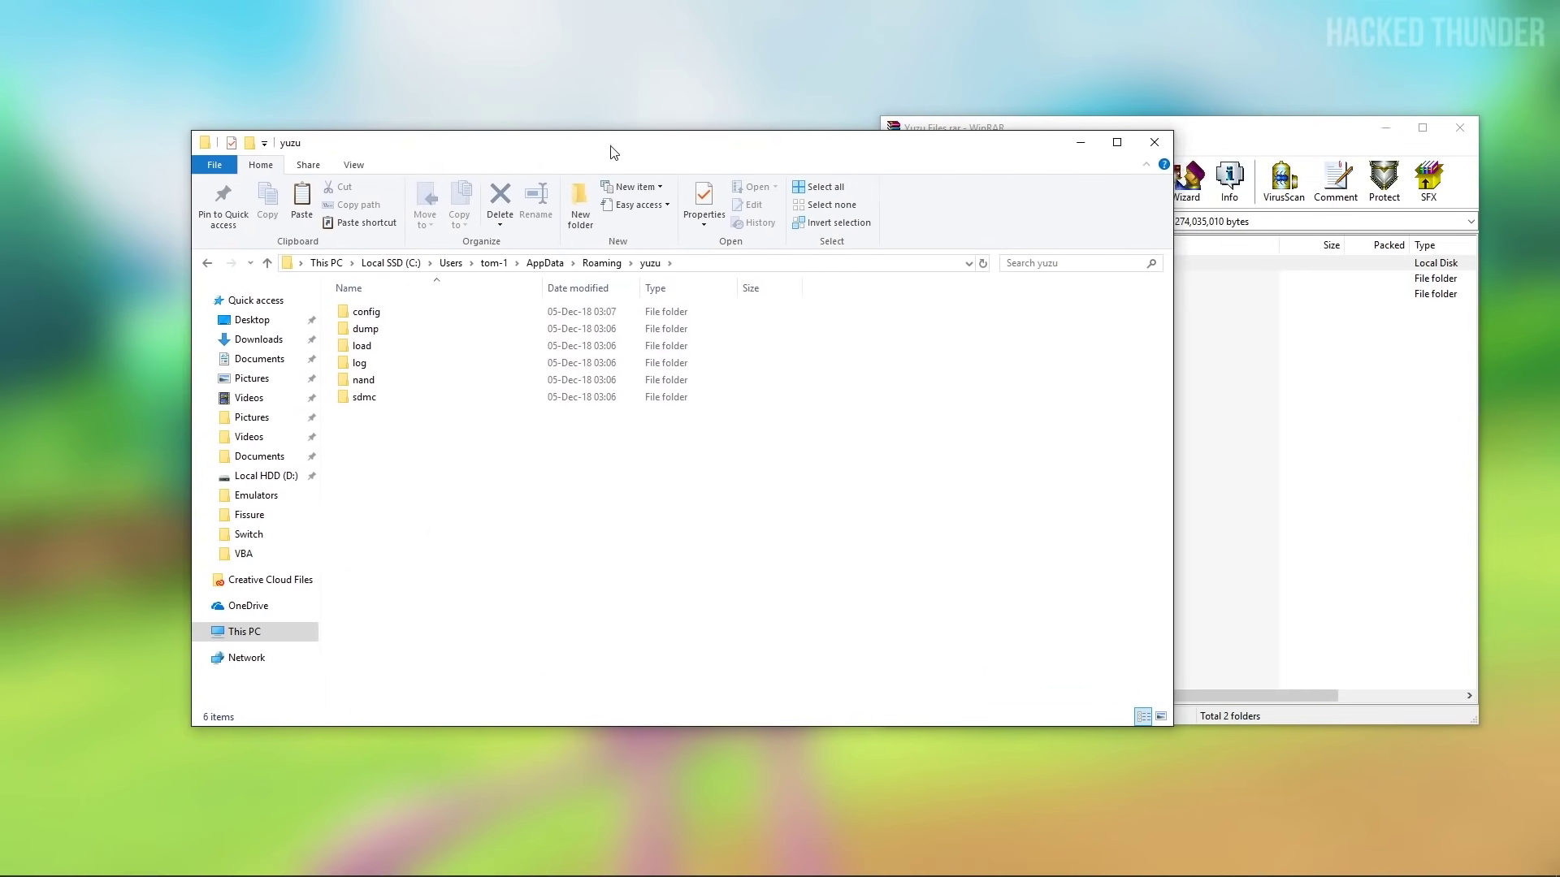
{"action": "left_click_drag", "start_coordinate": [999, 119], "coordinate": [1101, 85]}
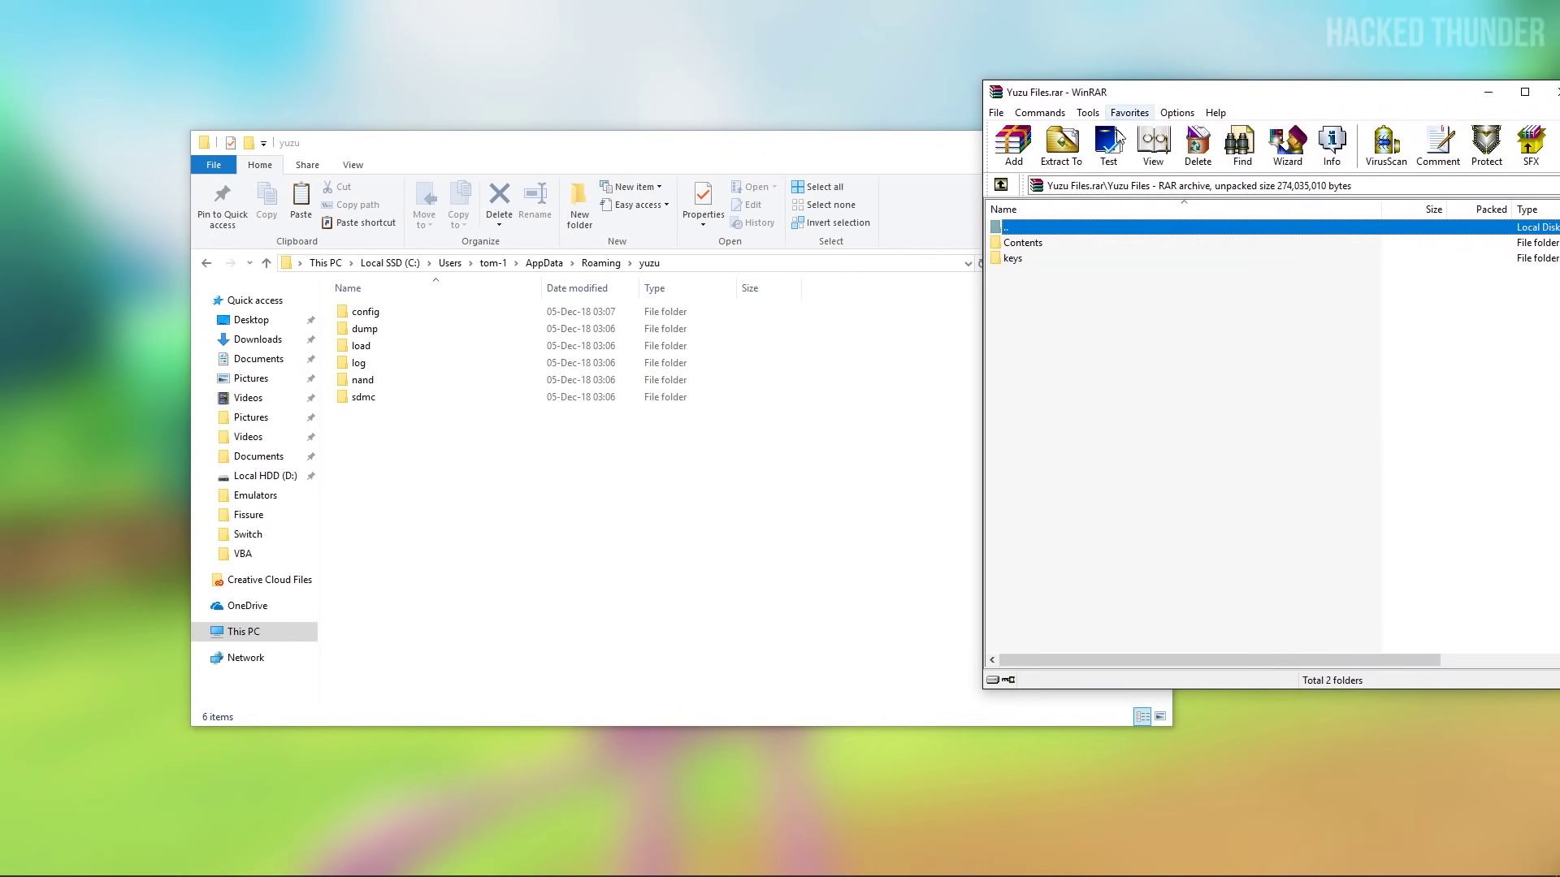
{"action": "left_click", "coordinate": [1022, 260]}
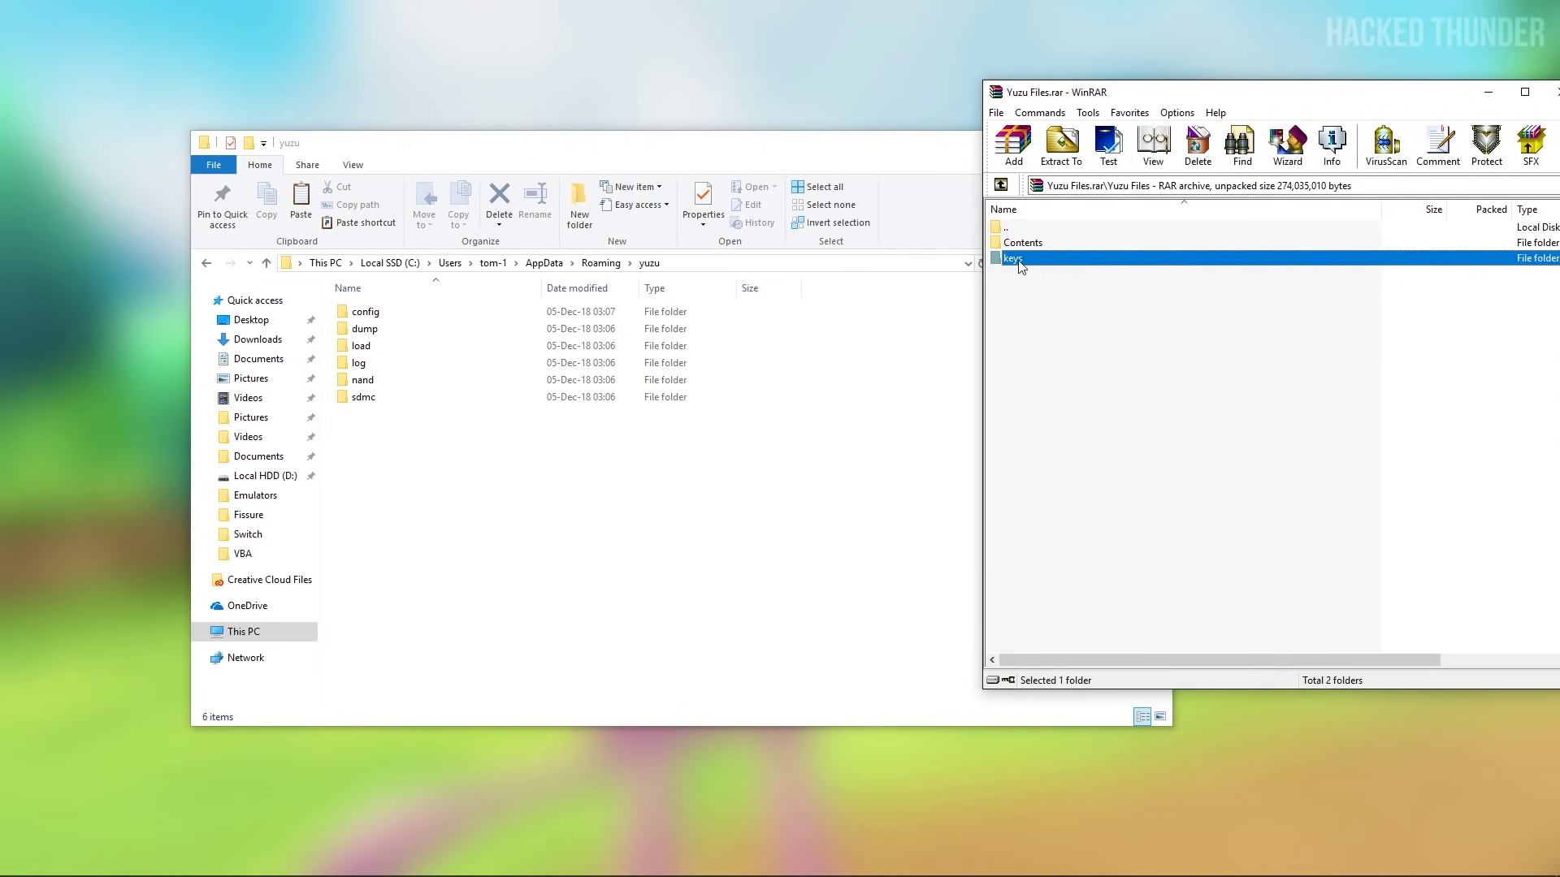
{"action": "mouse_move", "coordinate": [1020, 261]}
{"action": "left_mouse_down"}
{"action": "mouse_move", "coordinate": [999, 316]}
{"action": "mouse_move", "coordinate": [533, 516]}
{"action": "mouse_move", "coordinate": [384, 449]}
{"action": "left_mouse_up"}
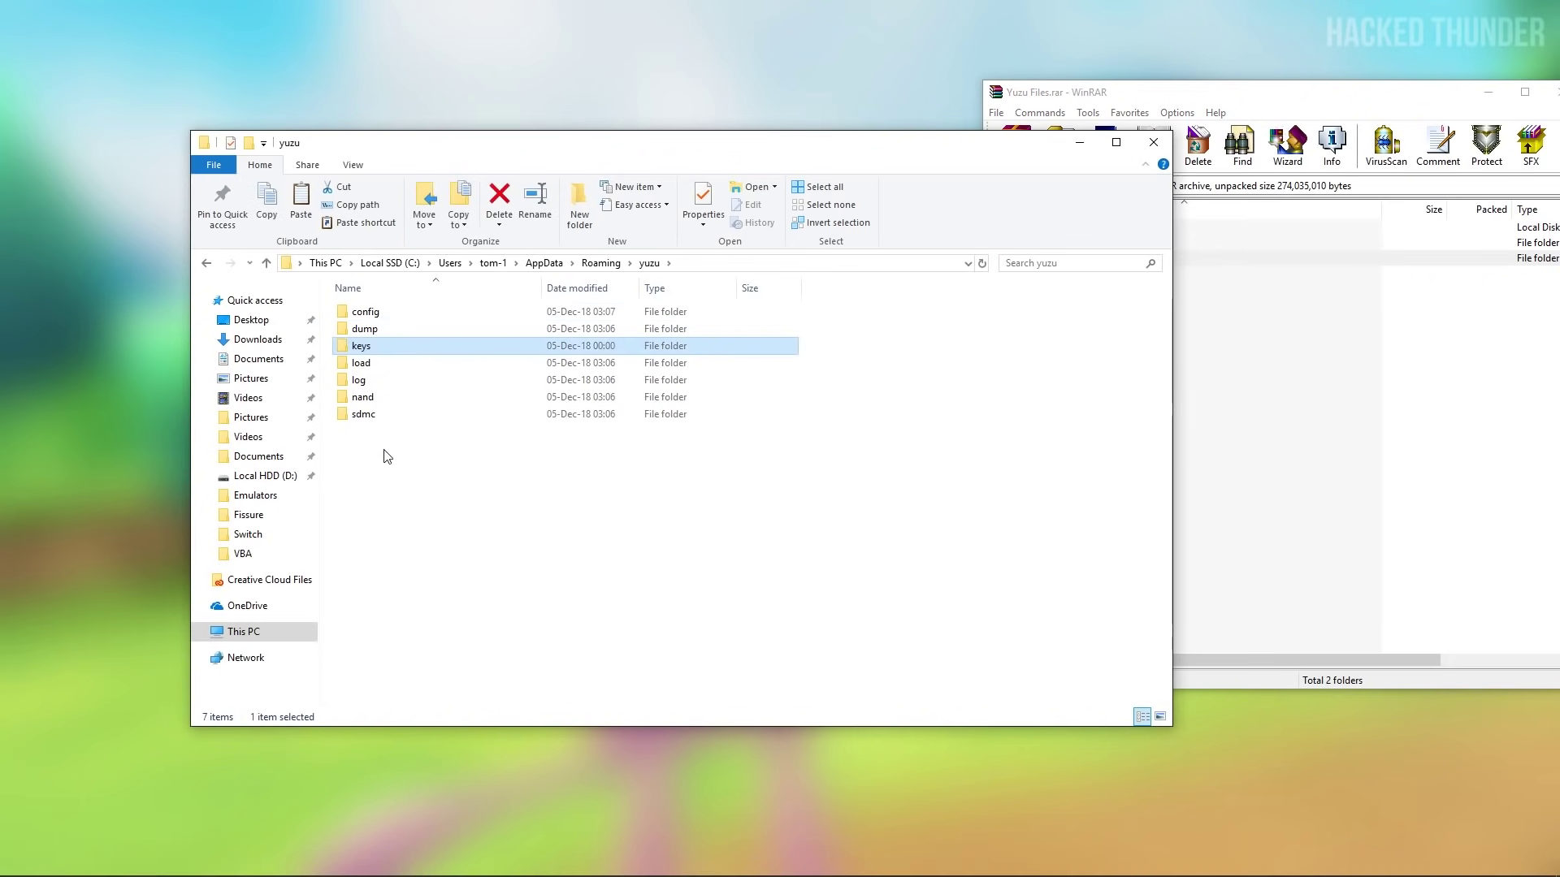
{"action": "left_click", "coordinate": [1148, 96]}
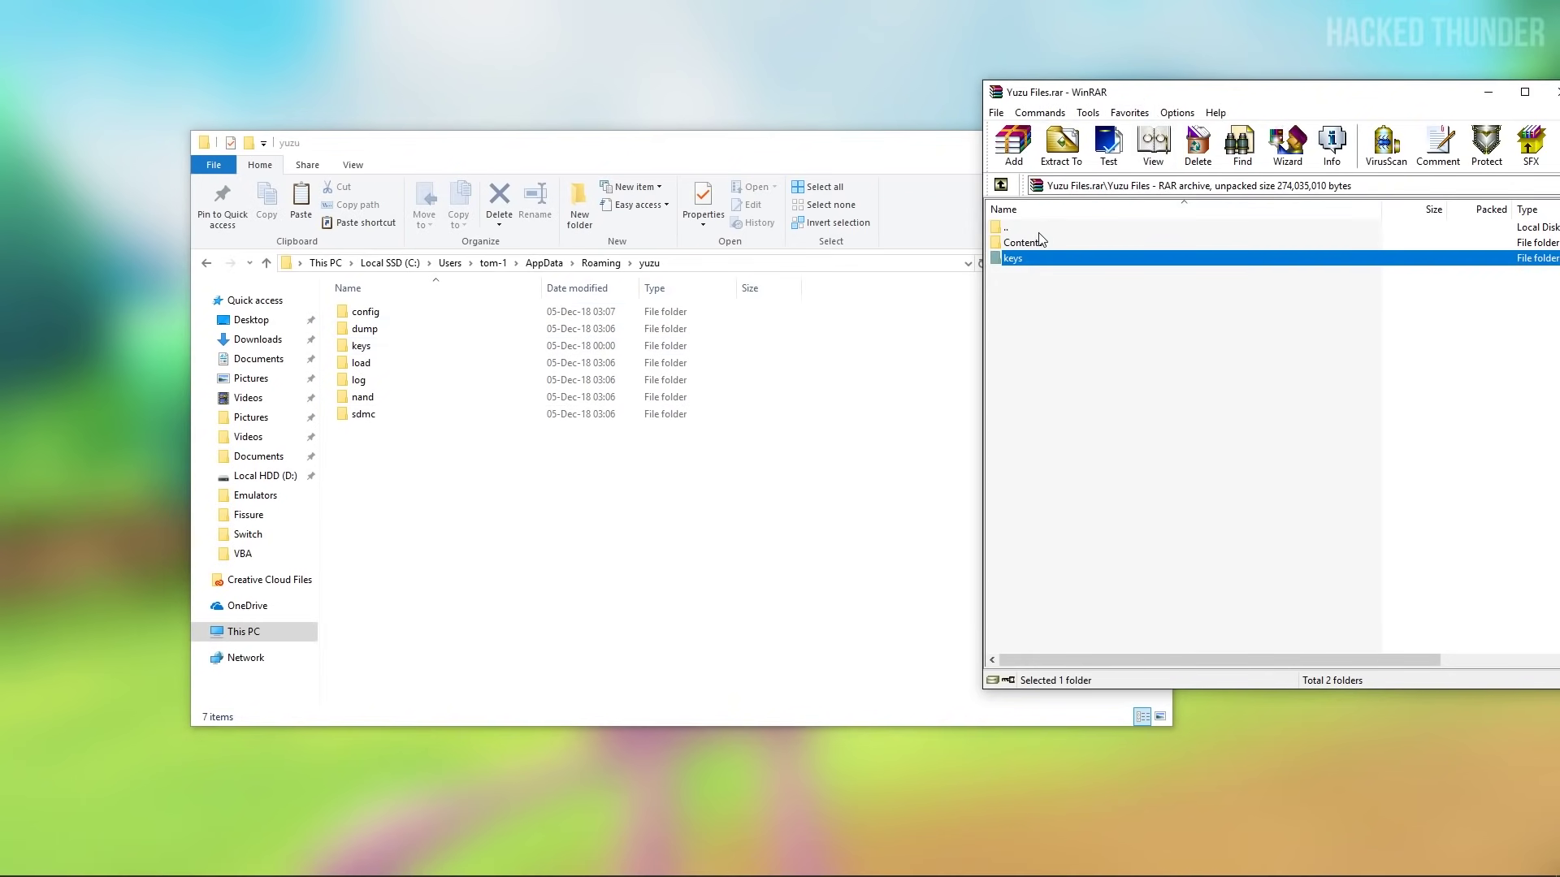
Open nand\system and drag the archive's Contents folder (212 items) into it.
{"action": "double_click", "coordinate": [407, 403]}
{"action": "double_click", "coordinate": [395, 313]}
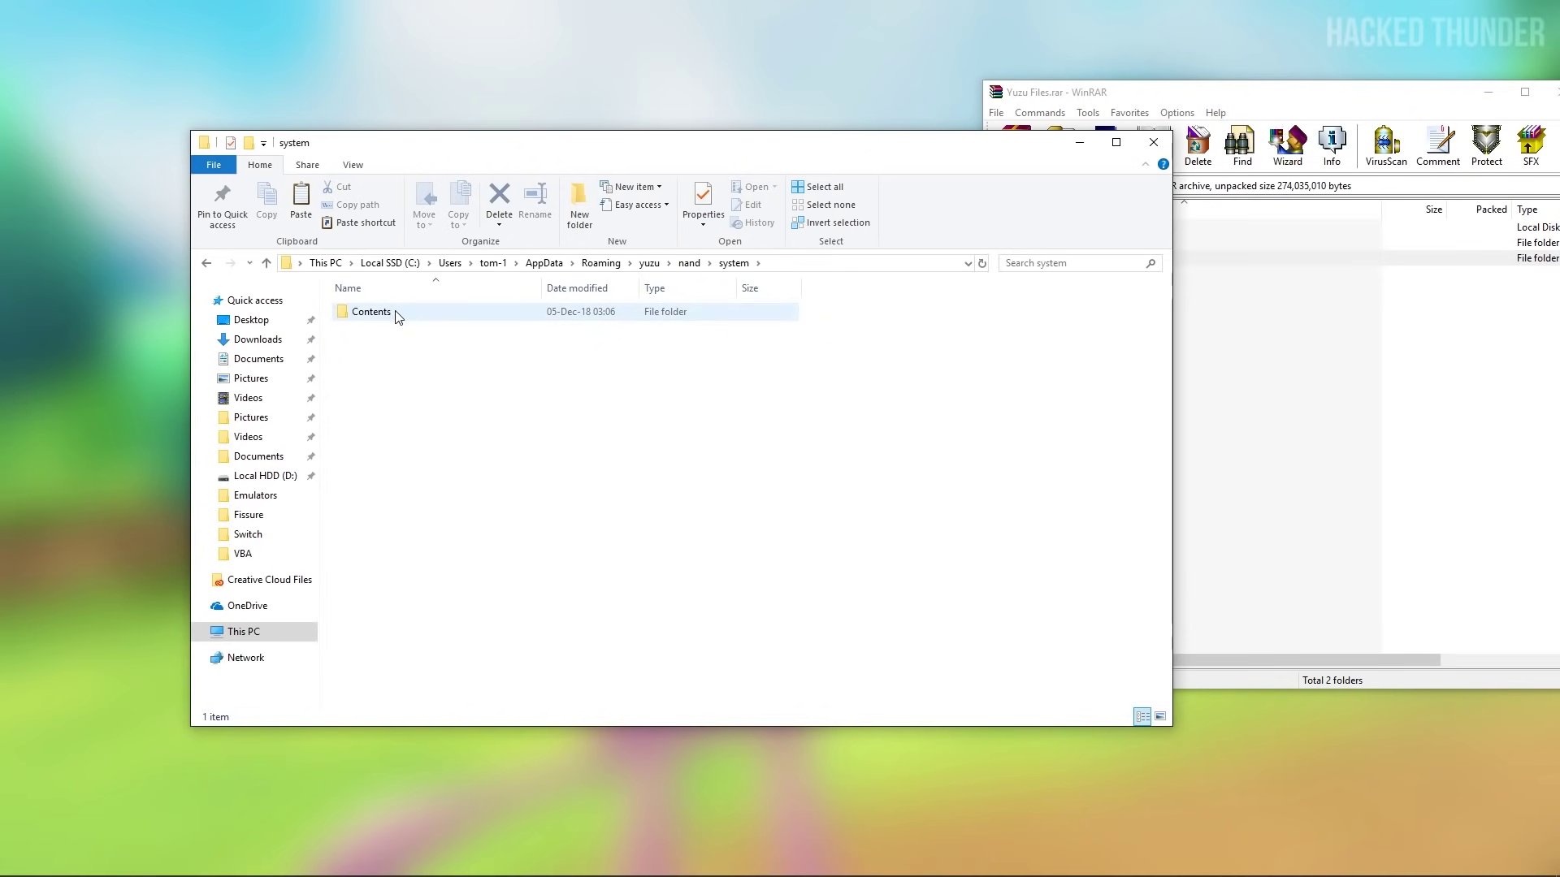
{"action": "left_click", "coordinate": [1260, 340]}
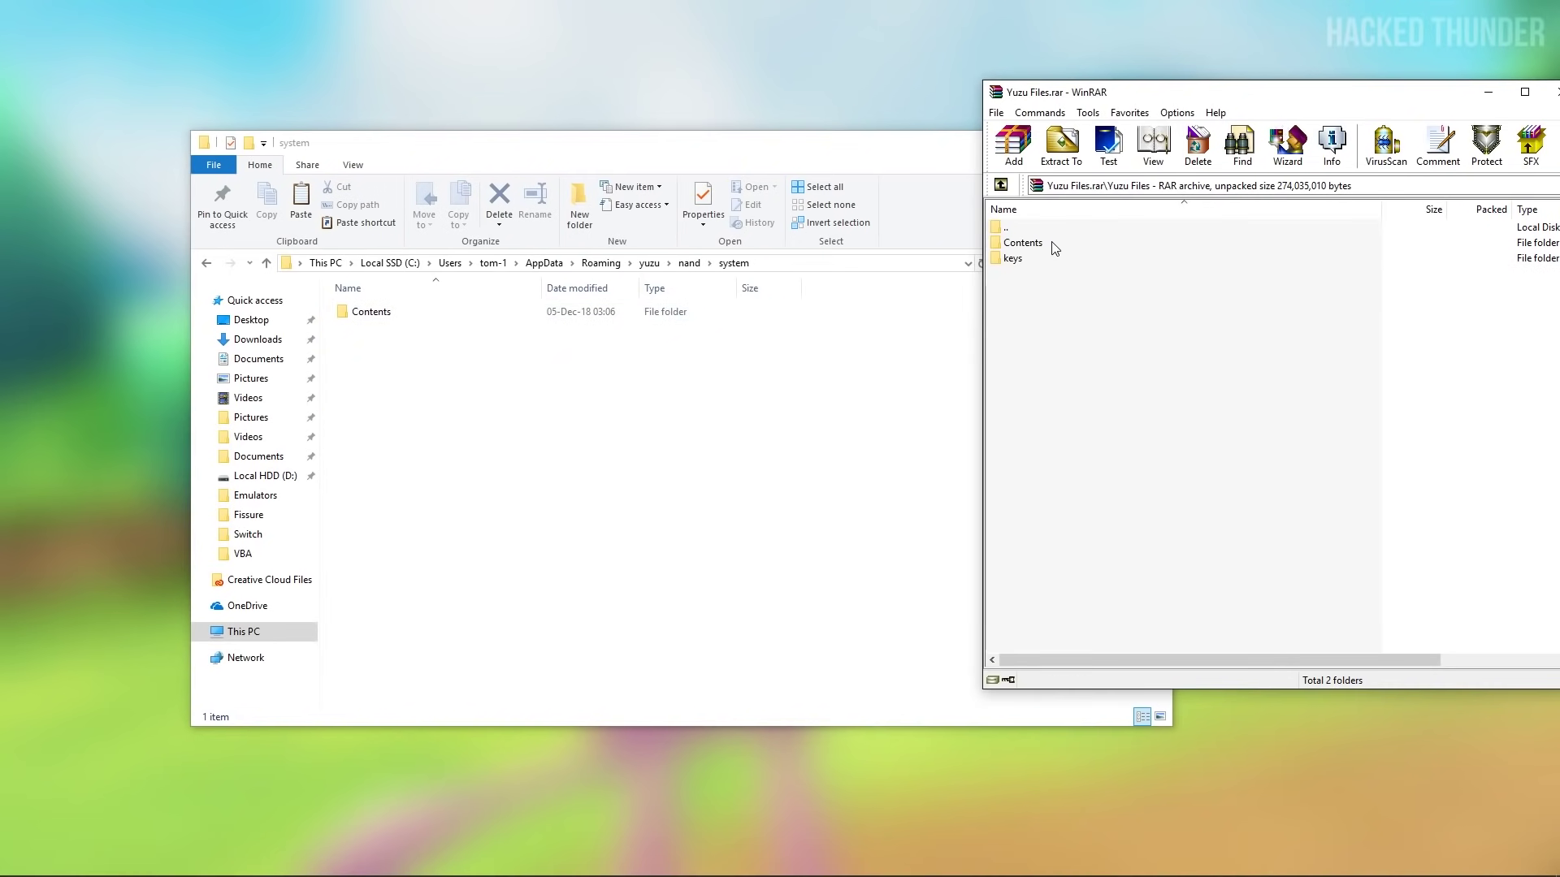
{"action": "mouse_move", "coordinate": [1054, 247]}
{"action": "left_mouse_down"}
{"action": "mouse_move", "coordinate": [829, 452]}
{"action": "mouse_move", "coordinate": [458, 416]}
{"action": "left_mouse_up"}
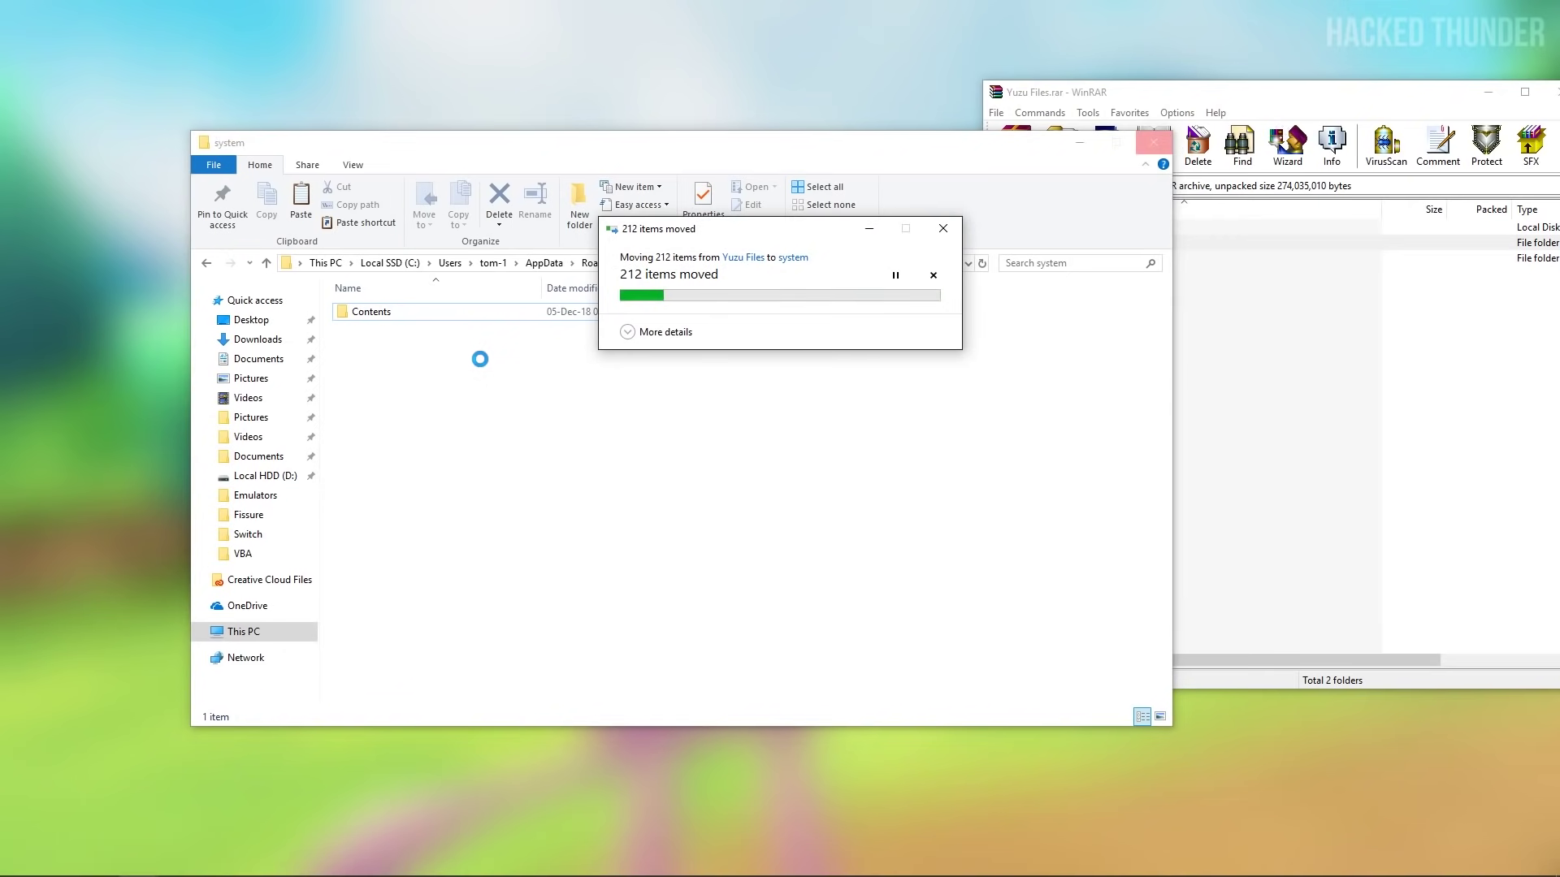
{"action": "left_click", "coordinate": [409, 338]}
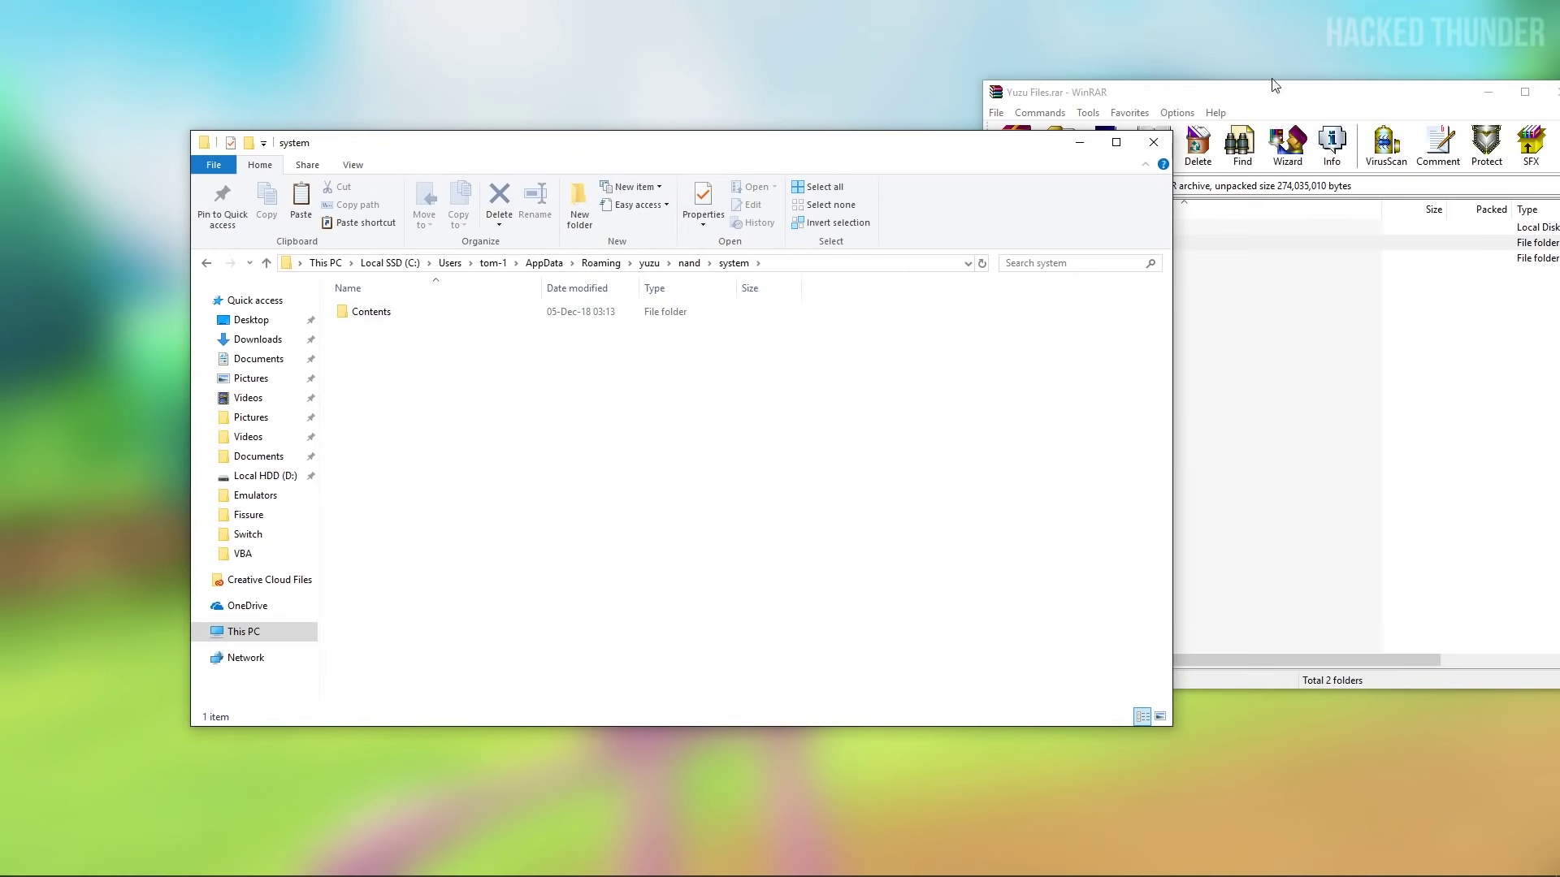
{"action": "left_click_drag", "start_coordinate": [1273, 85], "coordinate": [1076, 95]}
Minimize WinRAR, close Explorer, and launch yuzu Canary again from Windows search.
{"action": "left_click", "coordinate": [1300, 91]}
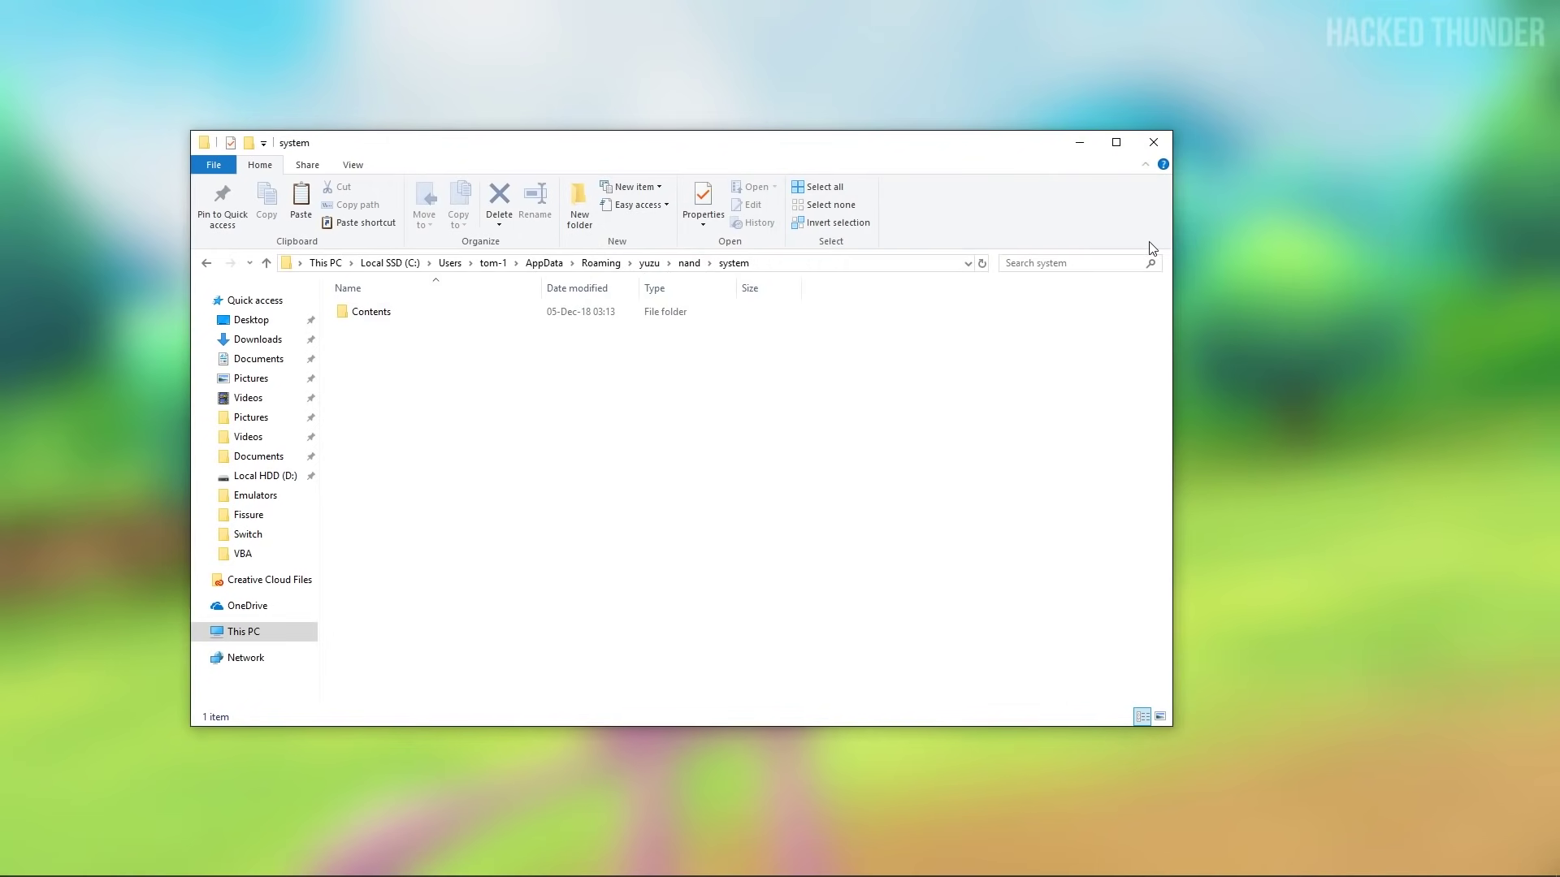
{"action": "left_click", "coordinate": [1157, 142]}
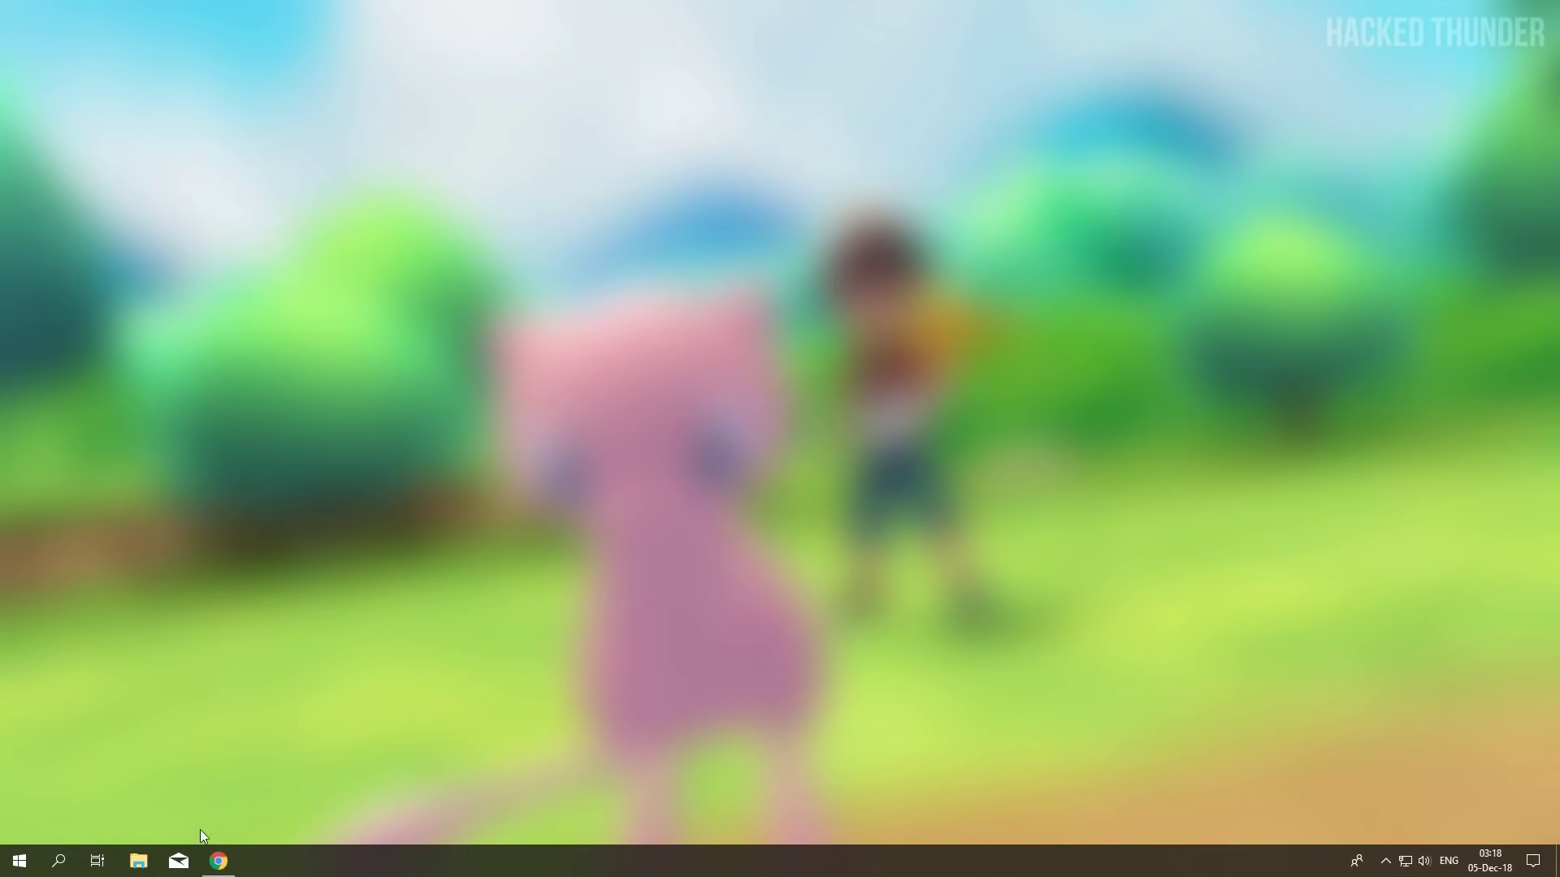
{"action": "left_click", "coordinate": [59, 869]}
{"action": "type", "text": "yuzu"}
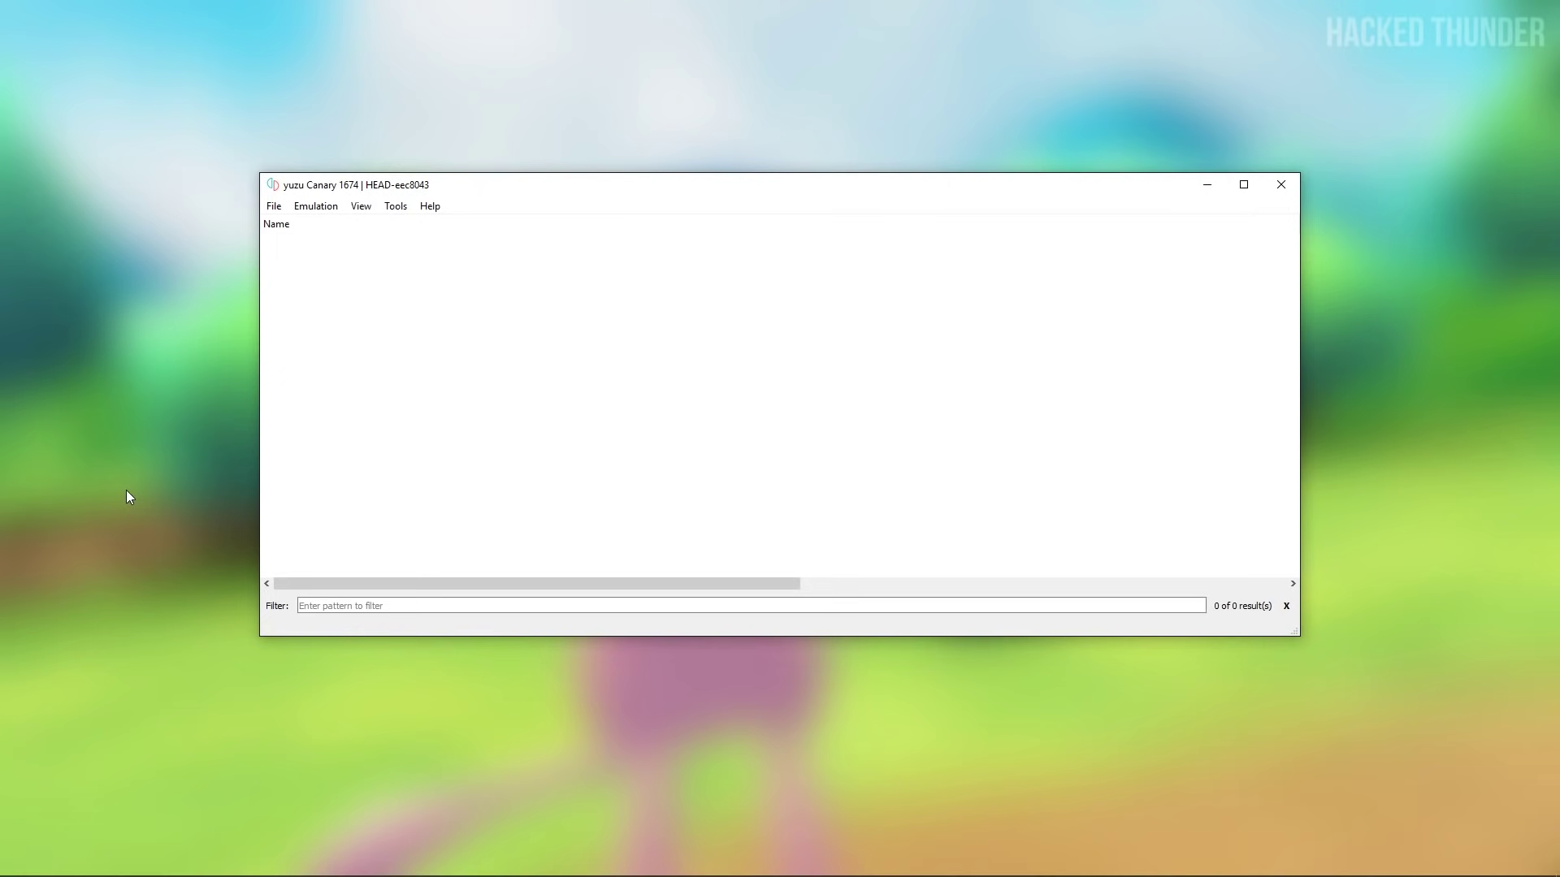
Hide the game list filter bar and open Configuration from the Emulation menu.
{"action": "left_click", "coordinate": [1287, 607]}
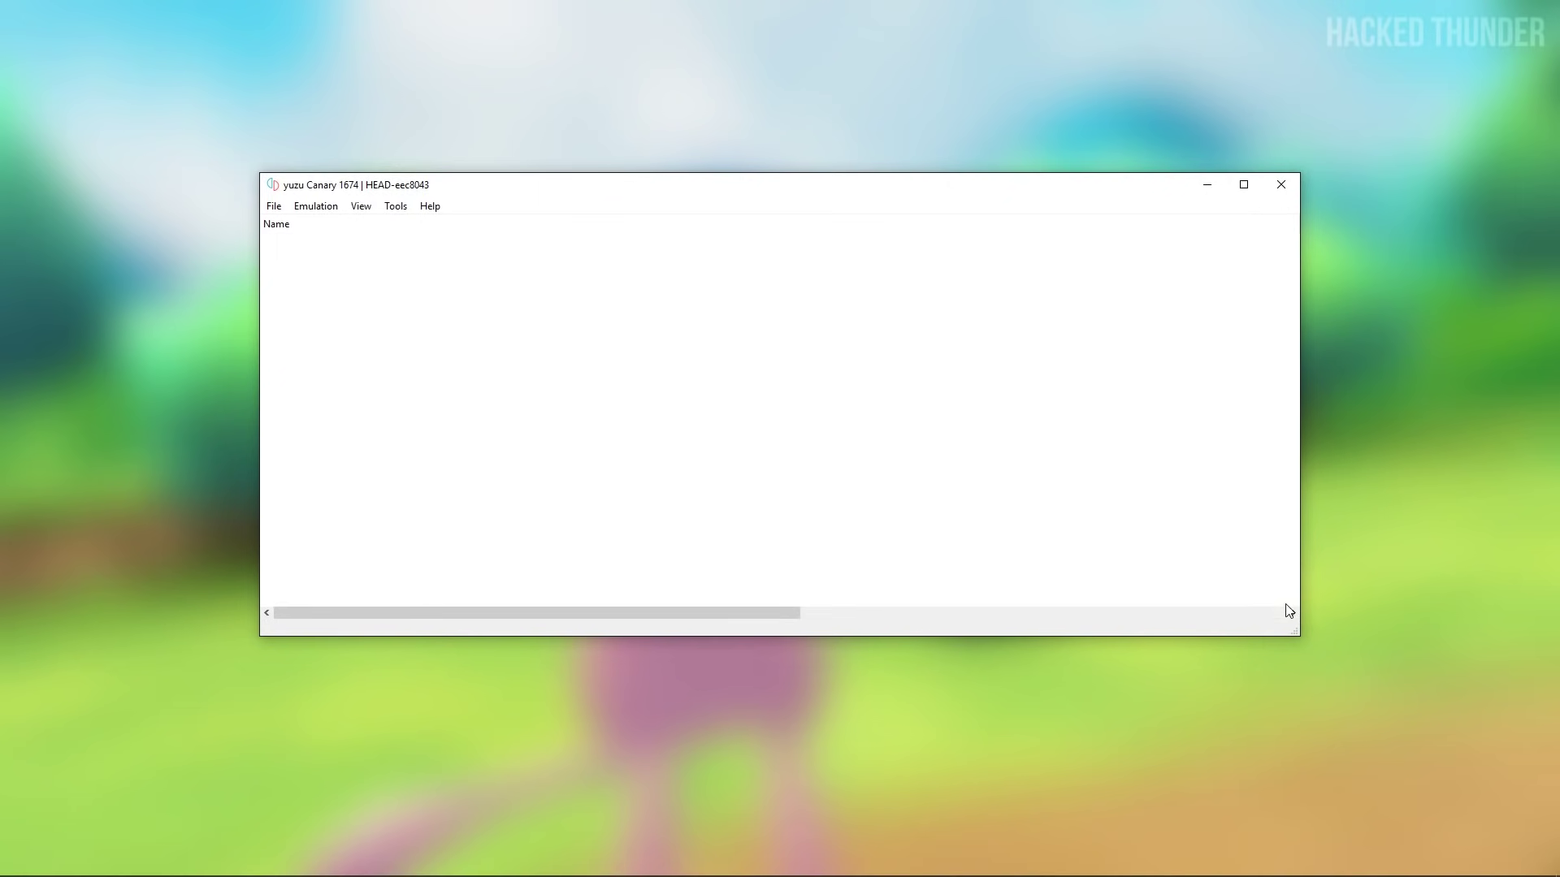
{"action": "left_click", "coordinate": [315, 208]}
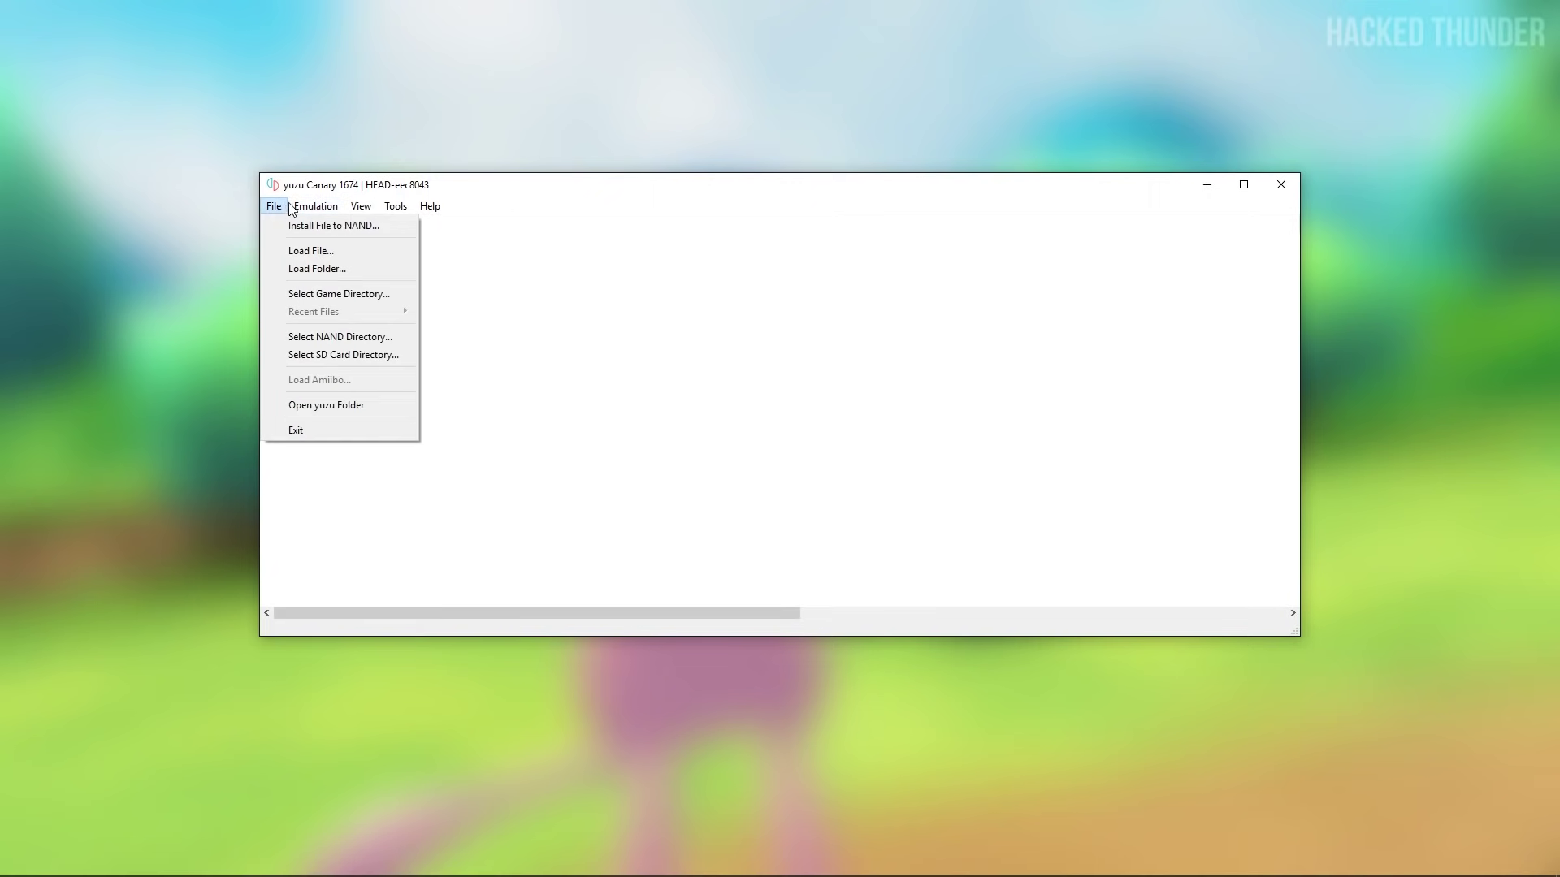
{"action": "left_click", "coordinate": [340, 306]}
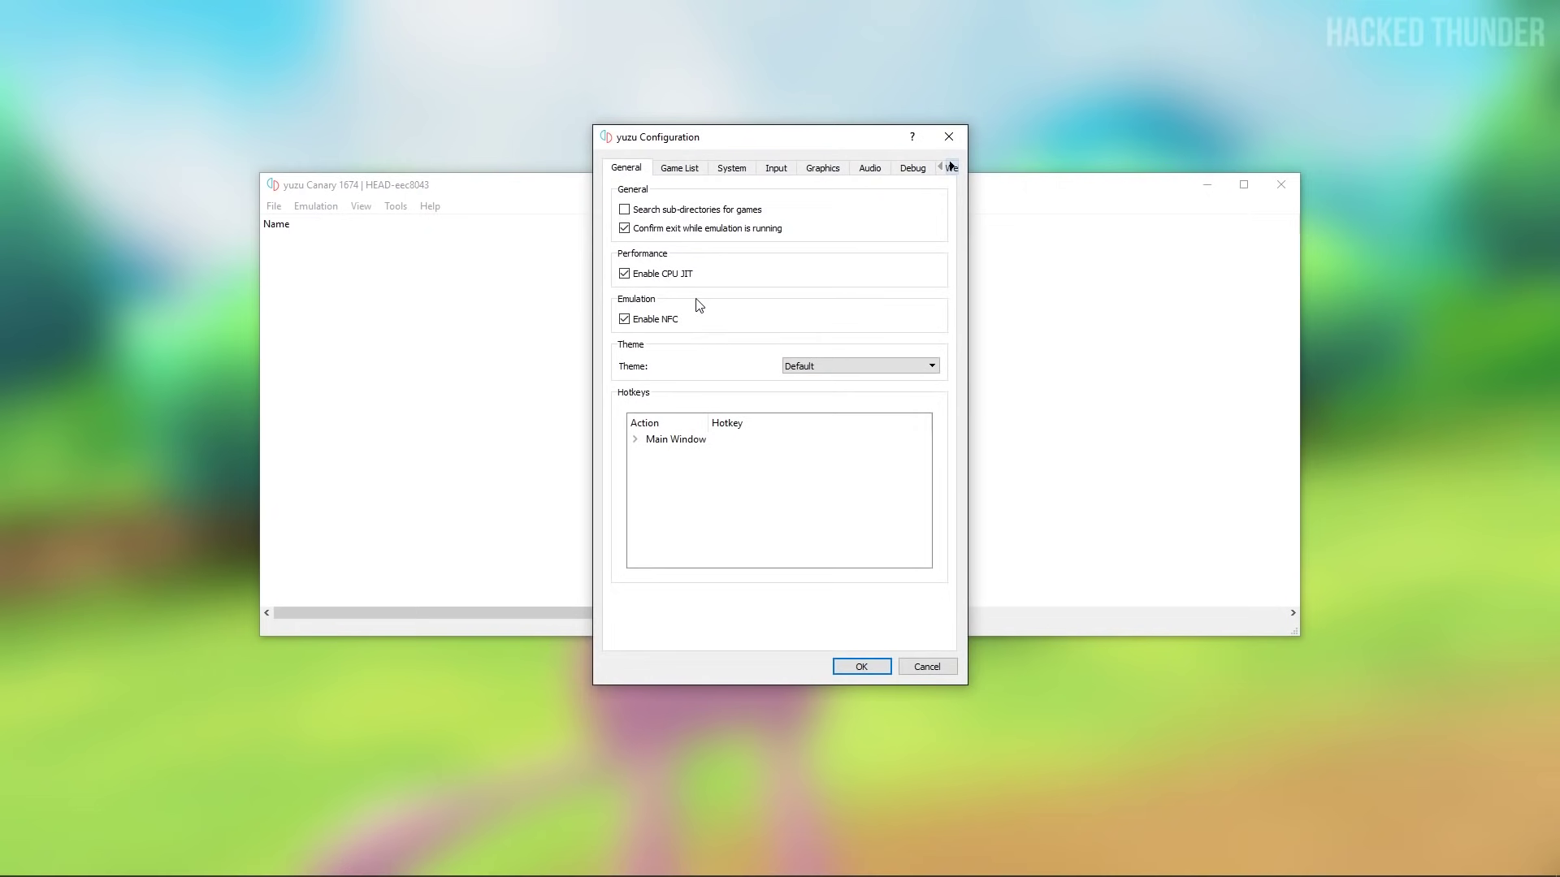
Review the Game List and System tabs, then set the Input controller profile to Custom.
{"action": "left_click", "coordinate": [682, 171]}
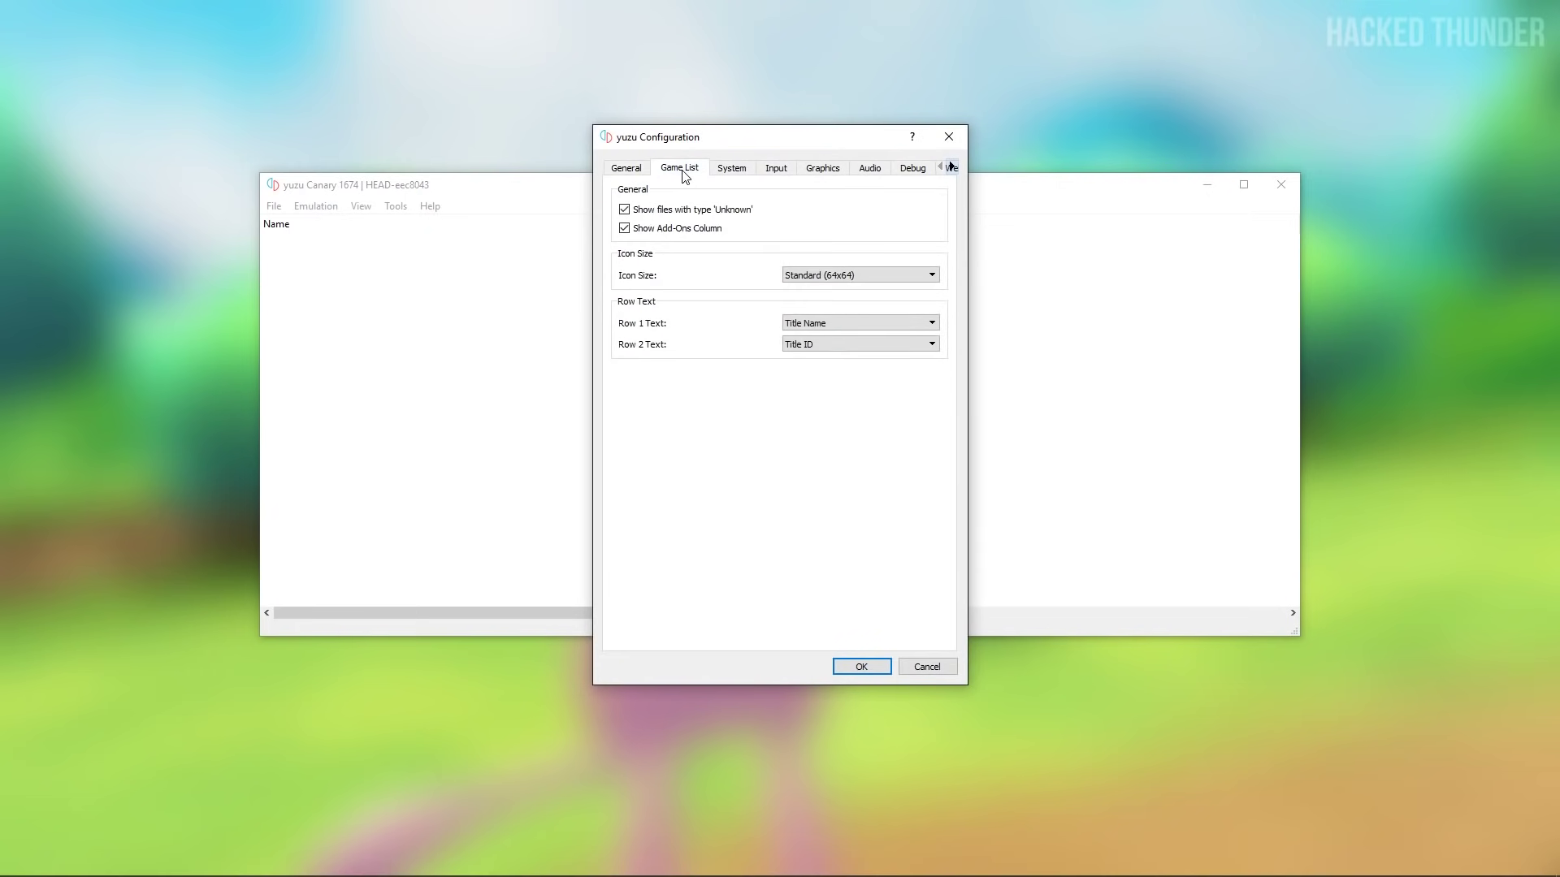
{"action": "left_click", "coordinate": [735, 174]}
{"action": "left_click", "coordinate": [777, 176]}
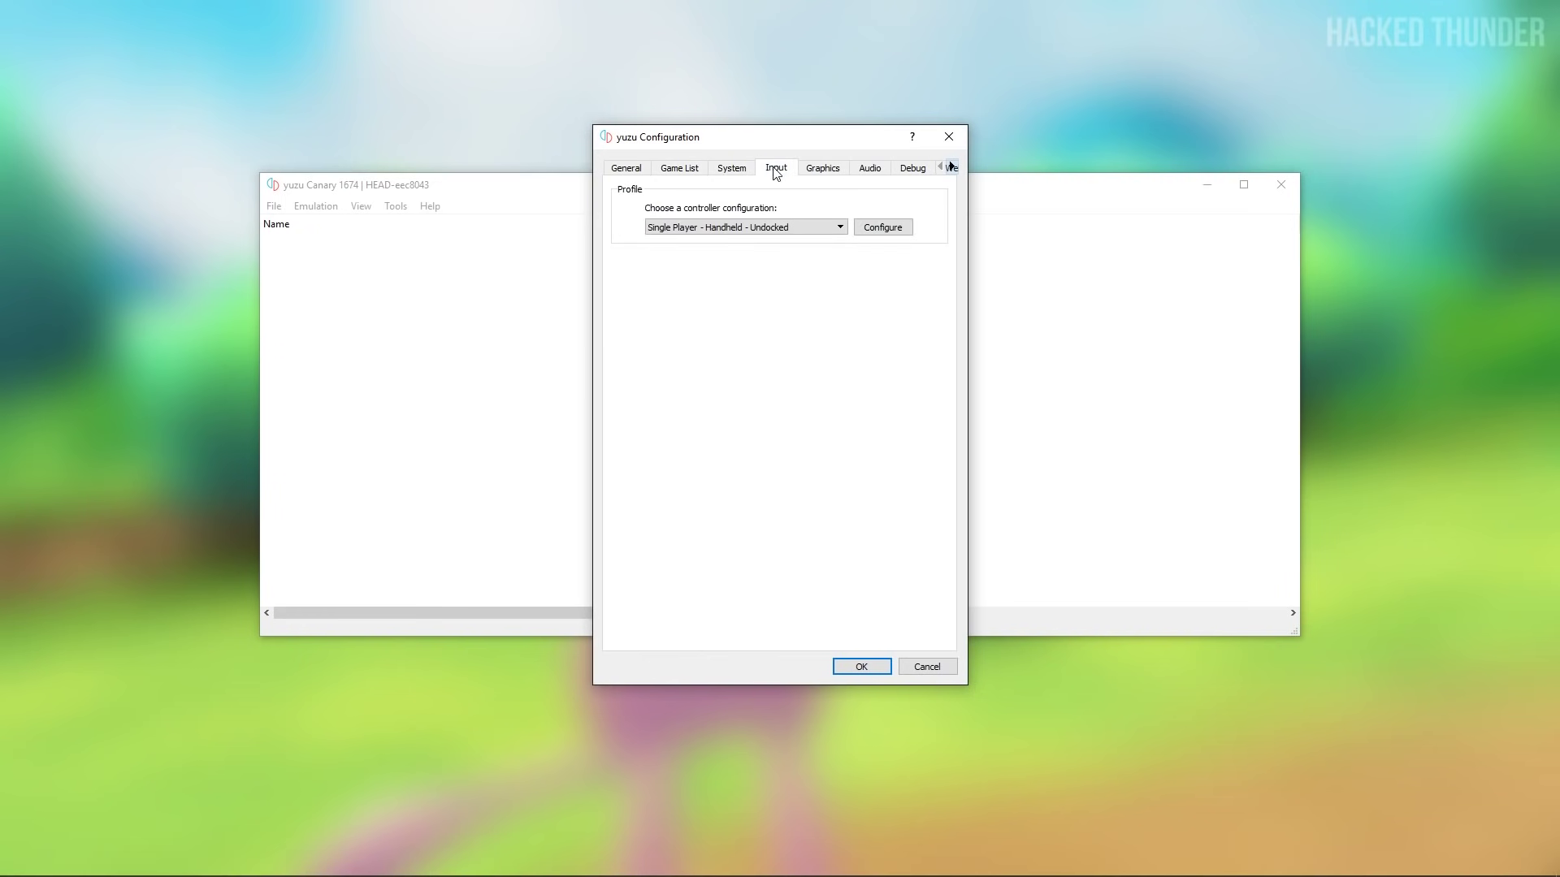
{"action": "left_click", "coordinate": [794, 228]}
{"action": "left_click", "coordinate": [786, 261]}
{"action": "left_click", "coordinate": [877, 227]}
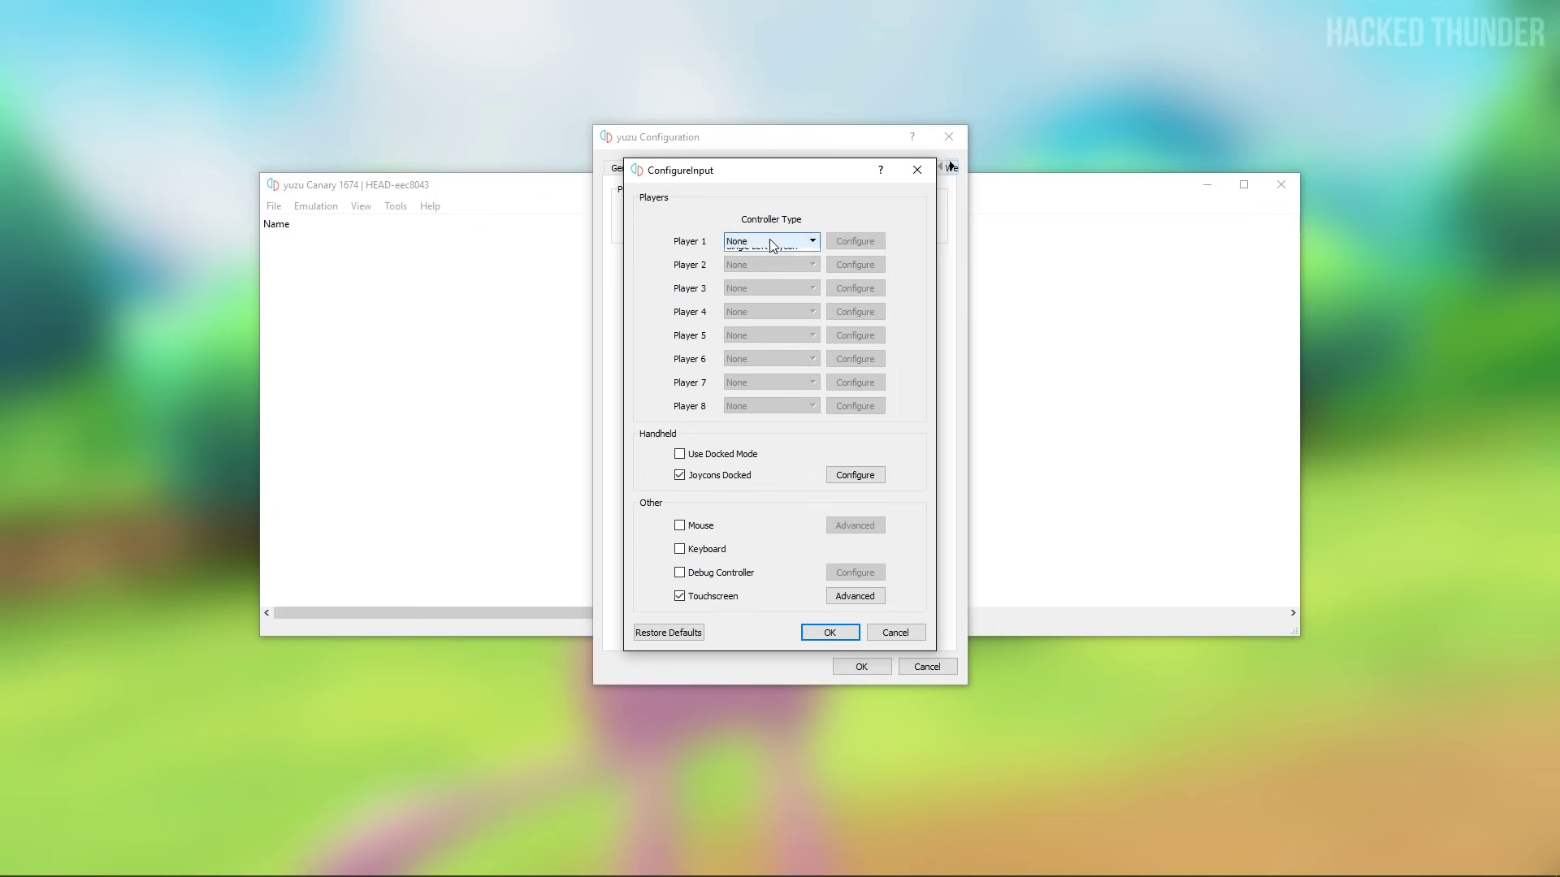
Make Player 1 a Pro Controller, accept its keyboard button mapping, and confirm the input setup.
{"action": "left_click", "coordinate": [771, 267]}
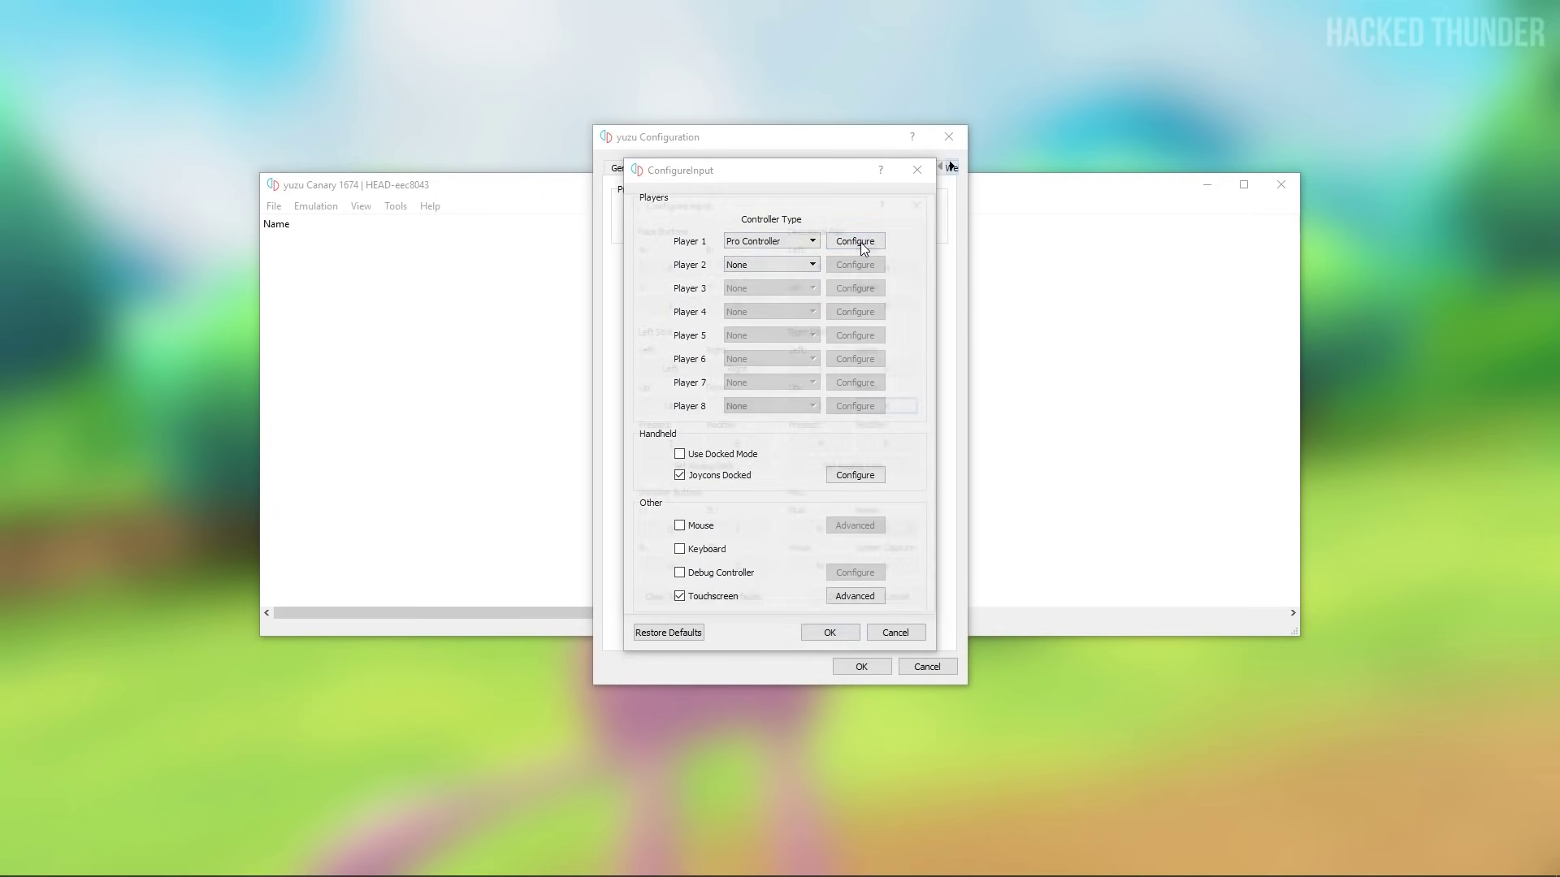
{"action": "left_click", "coordinate": [859, 242]}
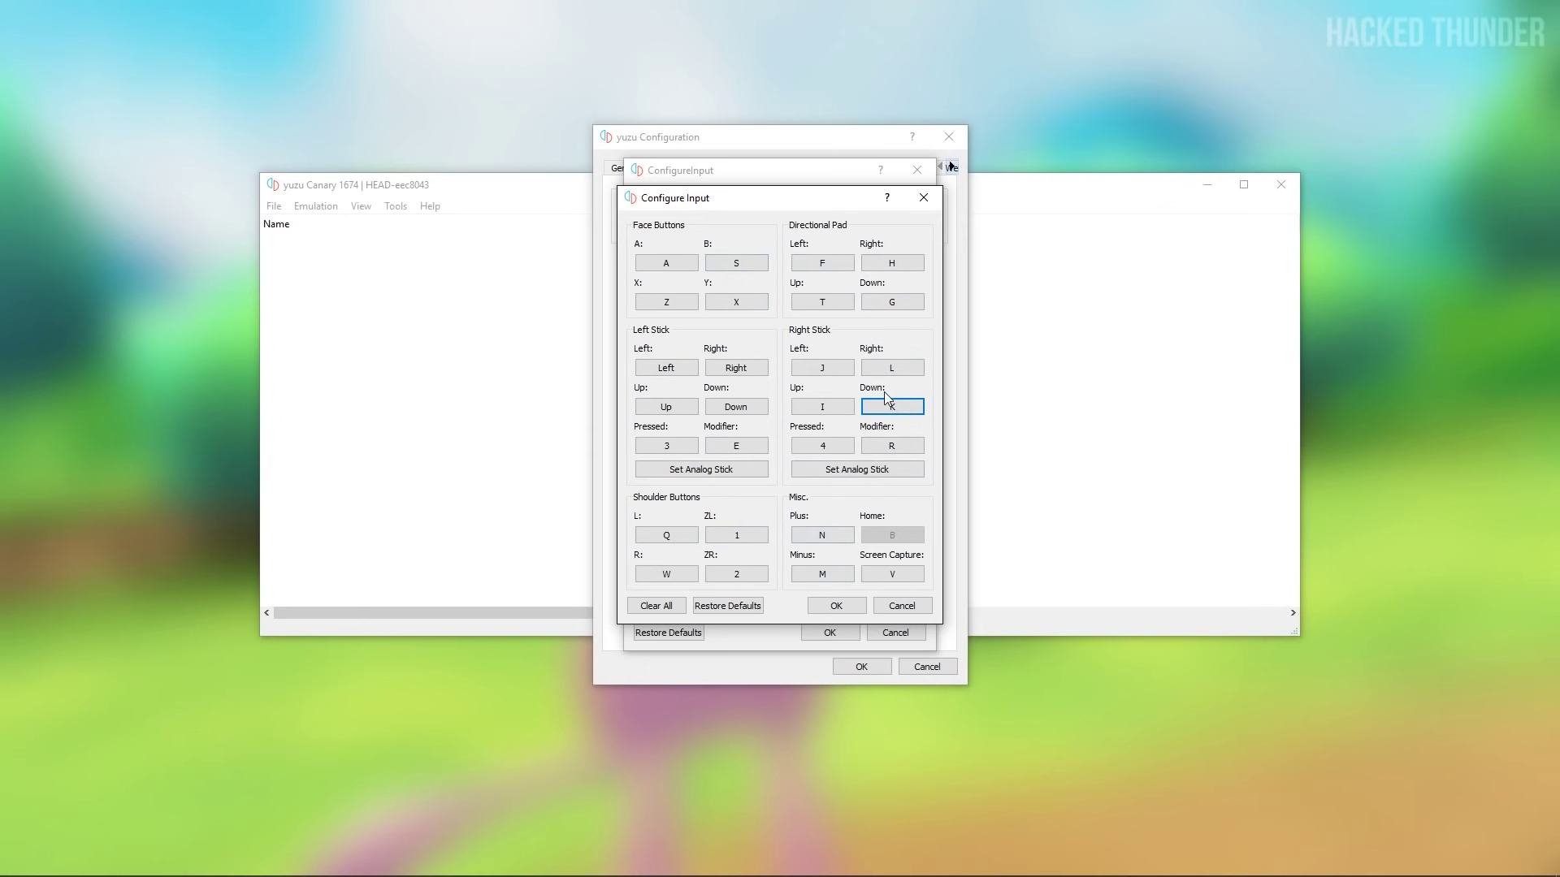
{"action": "left_click", "coordinate": [837, 605]}
{"action": "left_click", "coordinate": [835, 632]}
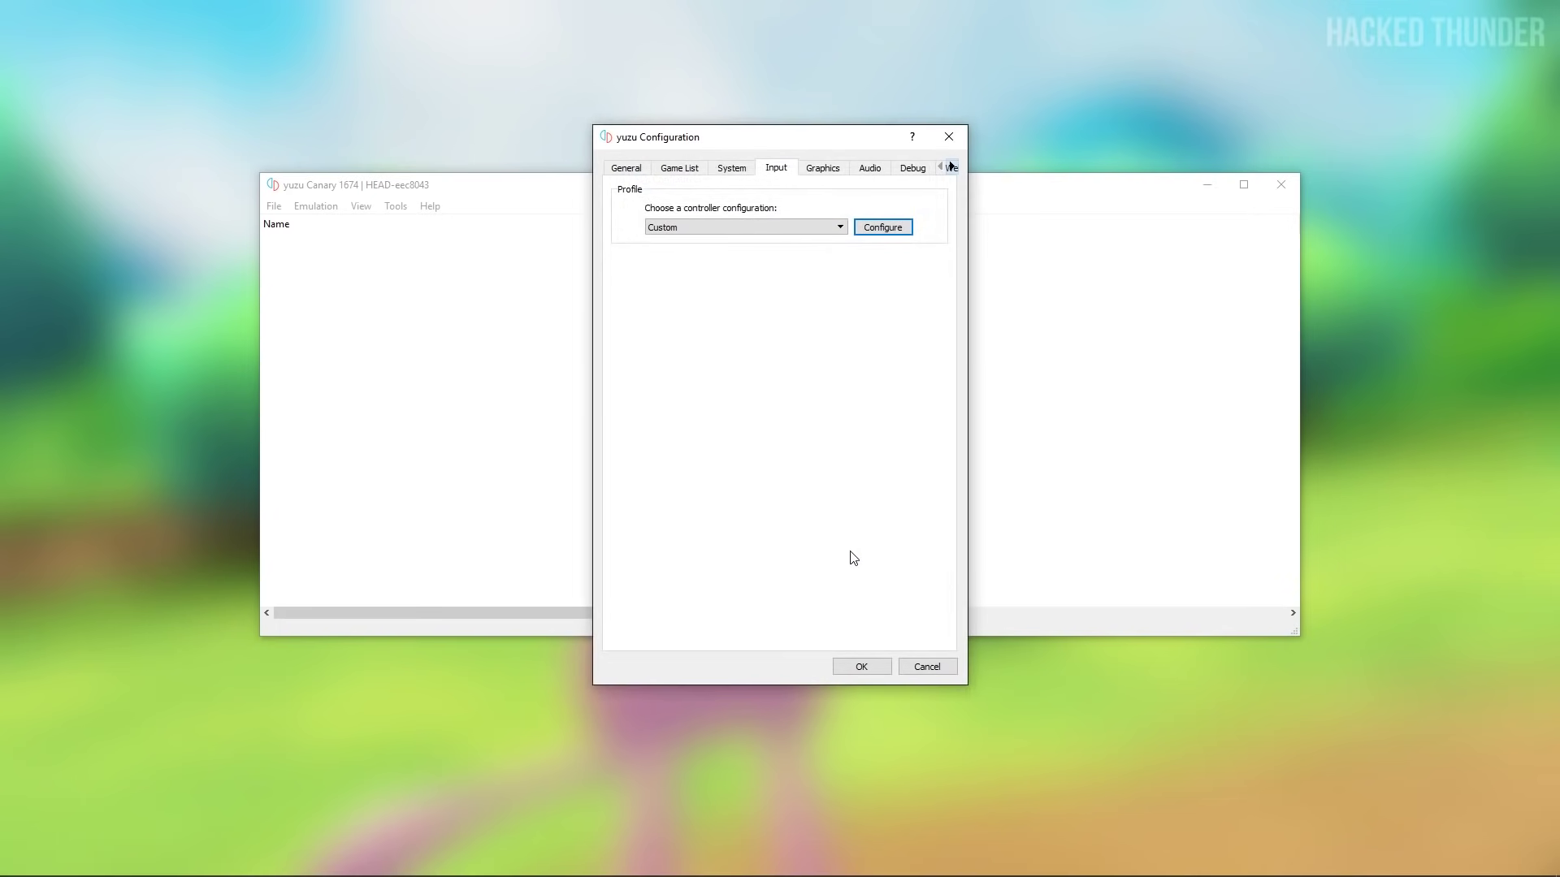
Review the Graphics and Audio settings, then save and close the configuration.
{"action": "left_click", "coordinate": [833, 172]}
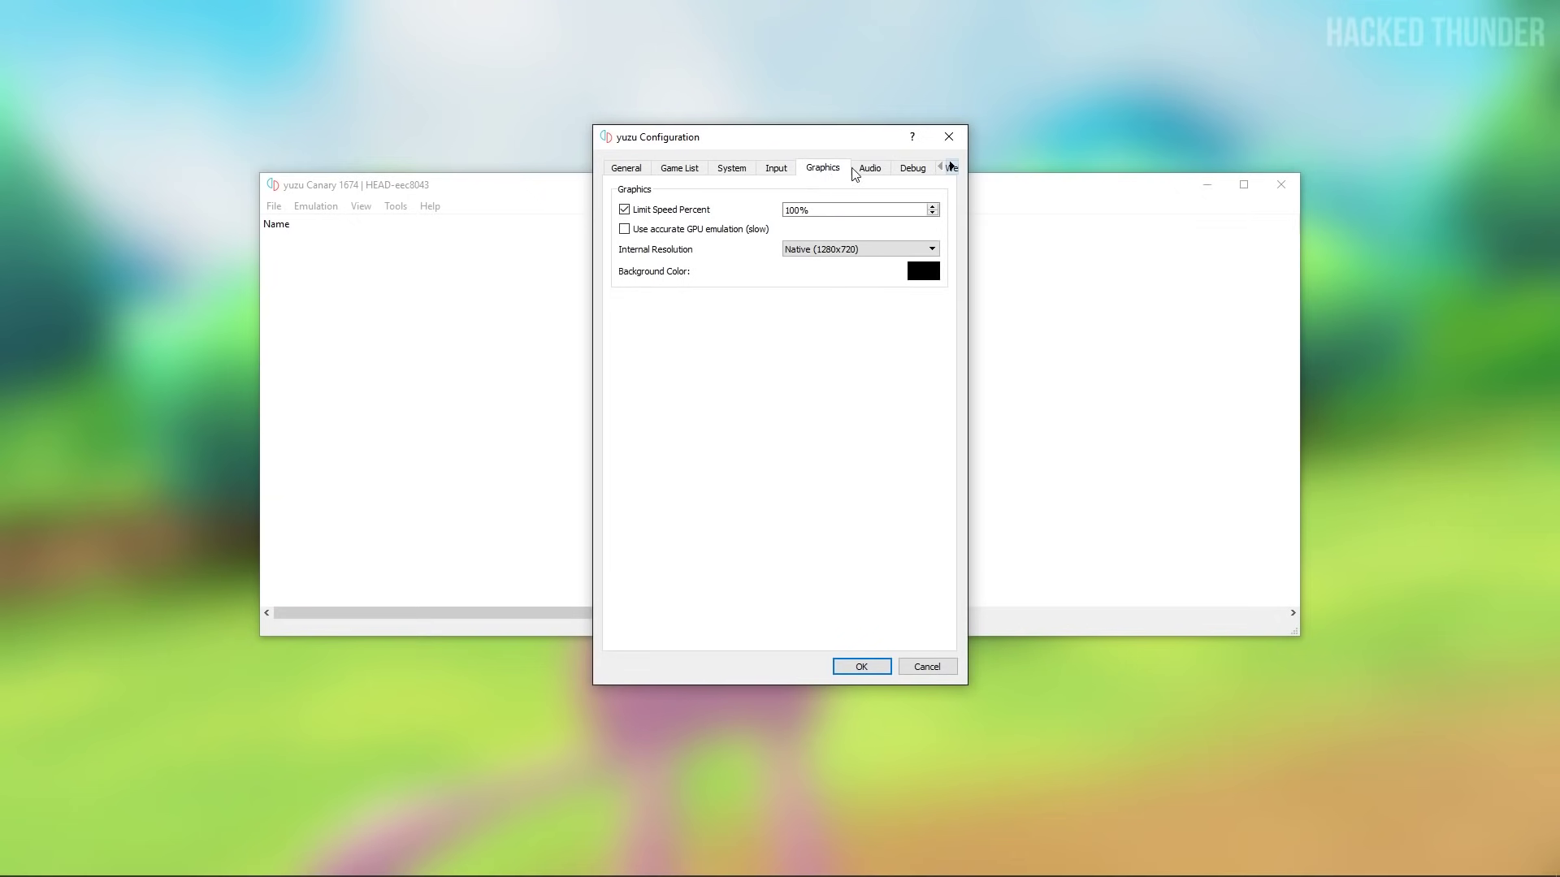
{"action": "left_click", "coordinate": [868, 168]}
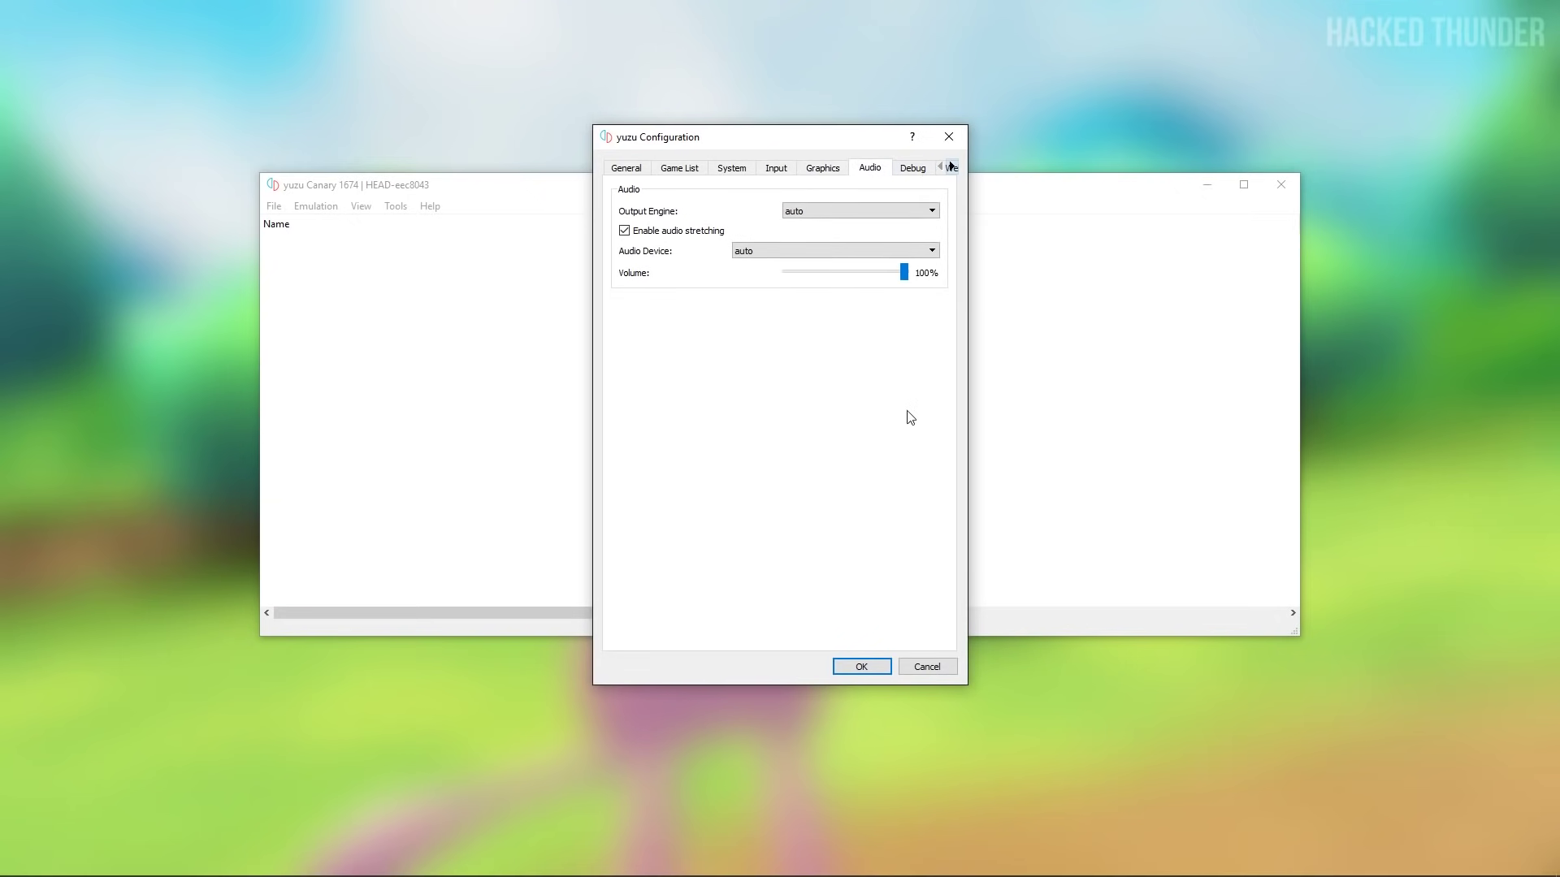
{"action": "left_click", "coordinate": [853, 667]}
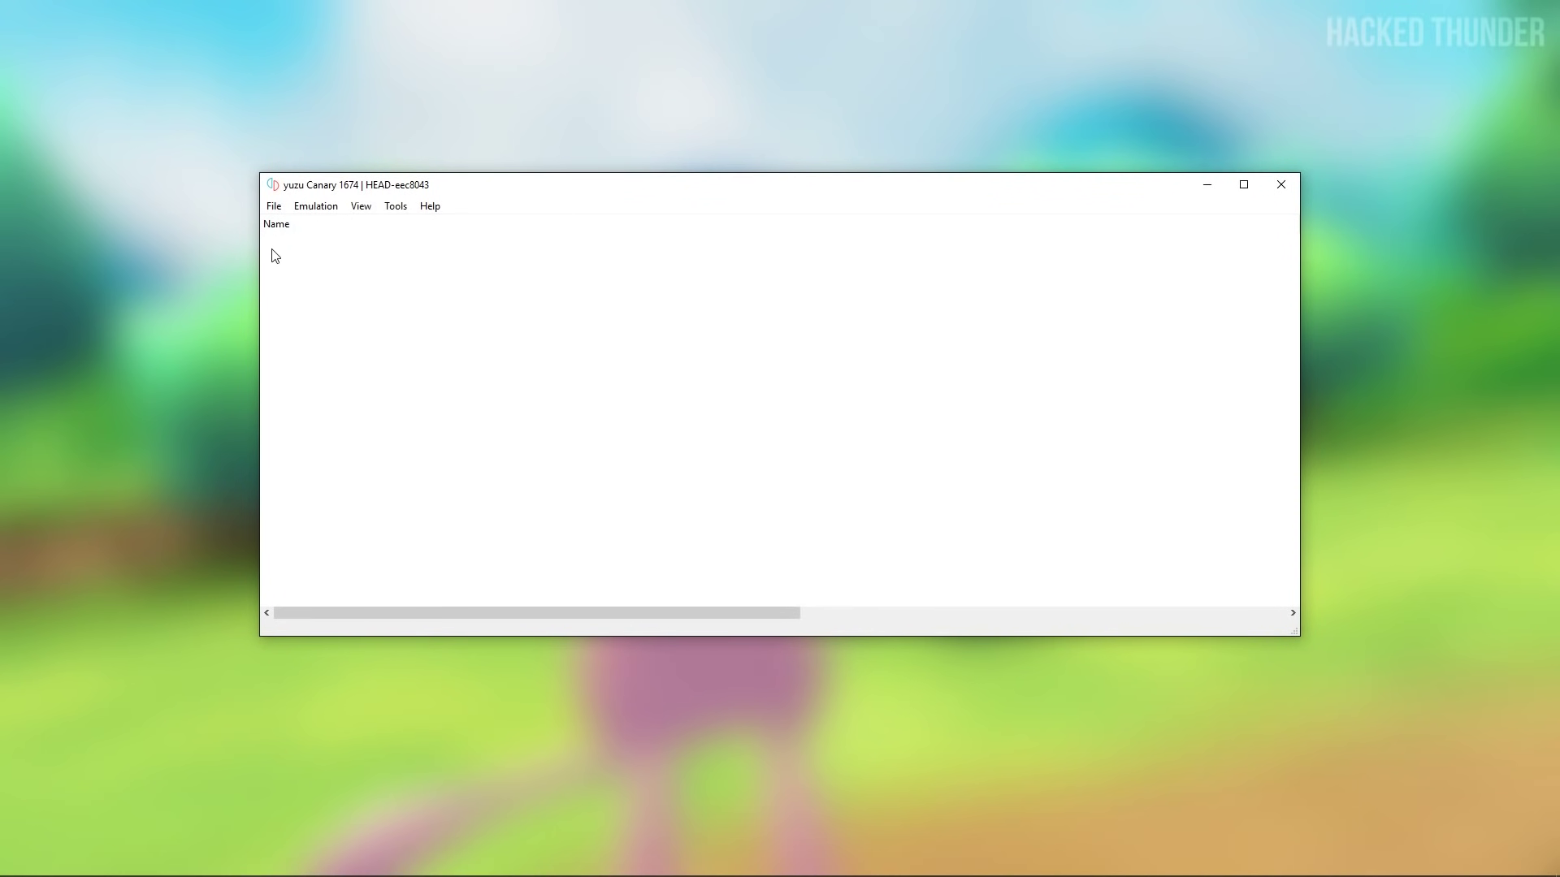
Choose File > Select Game Directory to begin picking a game folder.
{"action": "left_click", "coordinate": [272, 207]}
{"action": "mouse_move", "coordinate": [292, 210]}
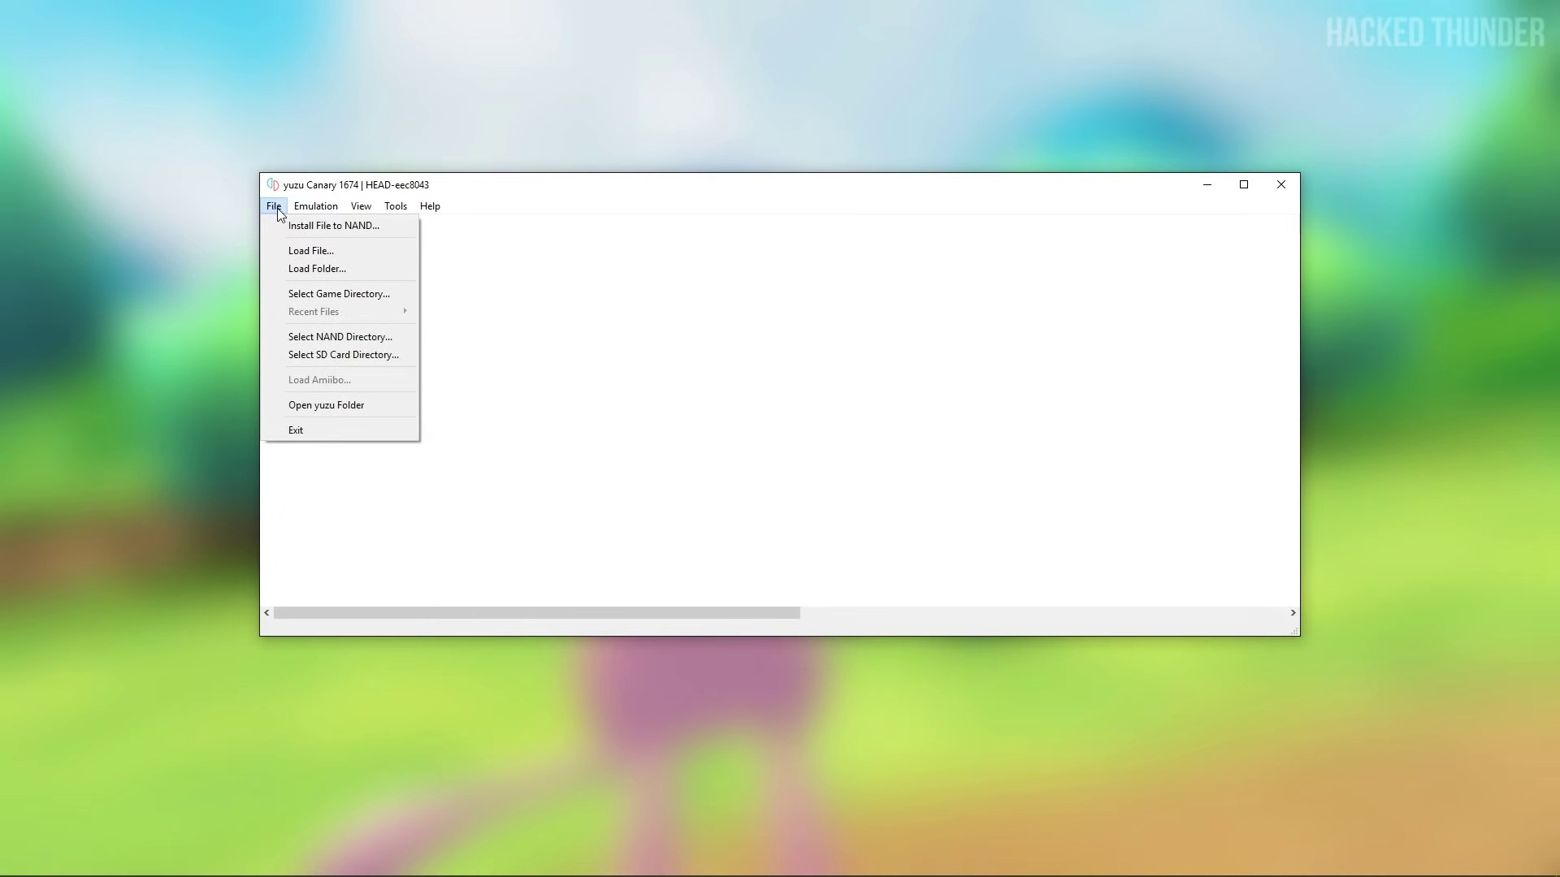
{"action": "left_click", "coordinate": [315, 297]}
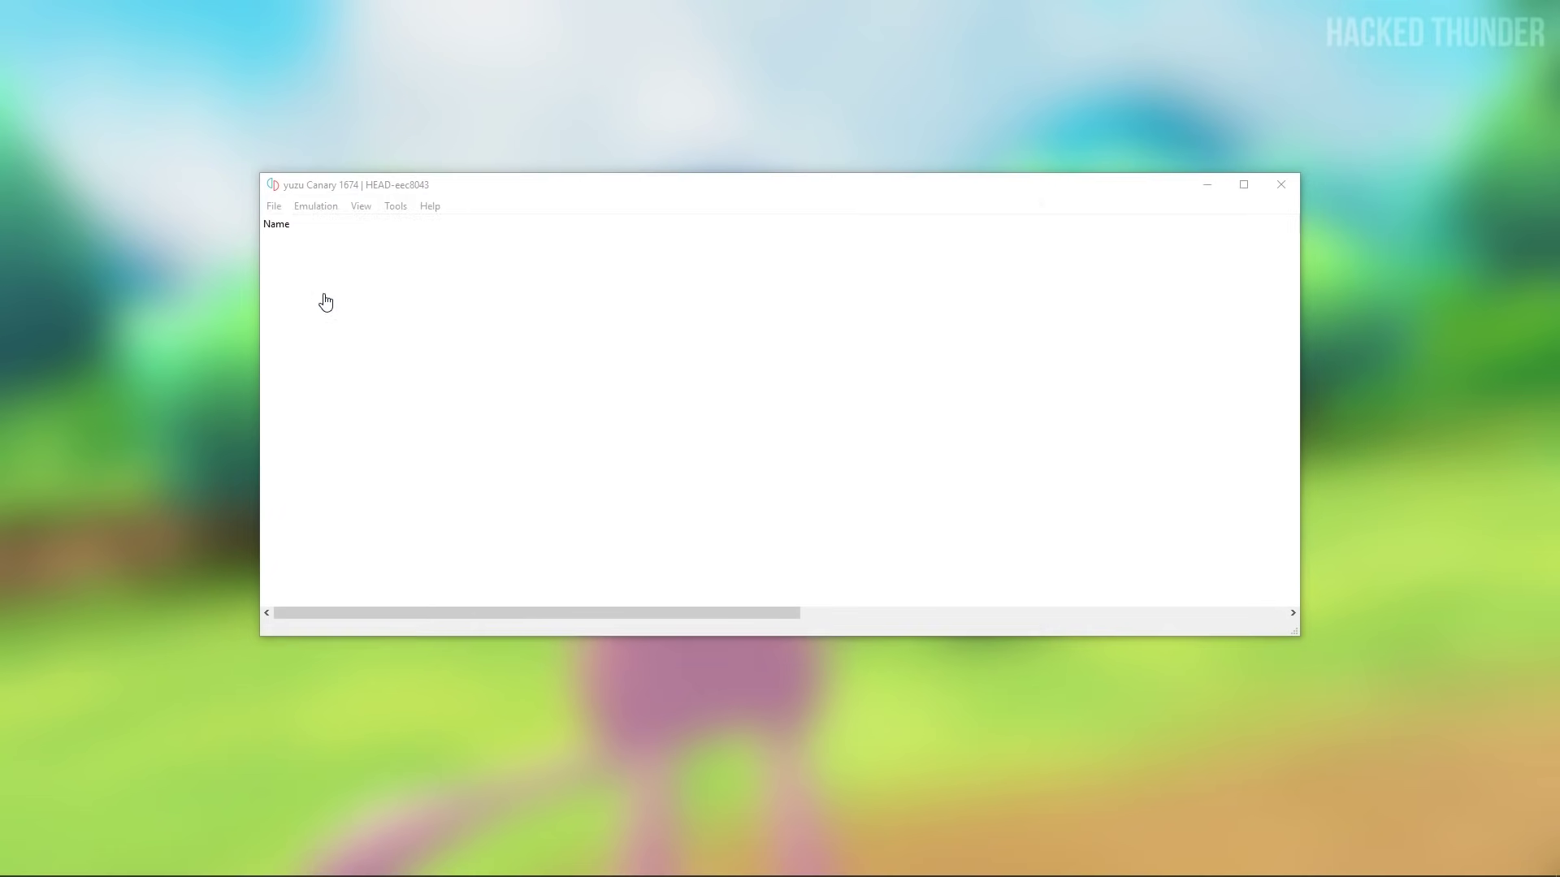
Set D:\Iso's\Switch as the game directory and select Pokémon: Let's Go, Eevee! in the list.
{"action": "left_click", "coordinate": [344, 479]}
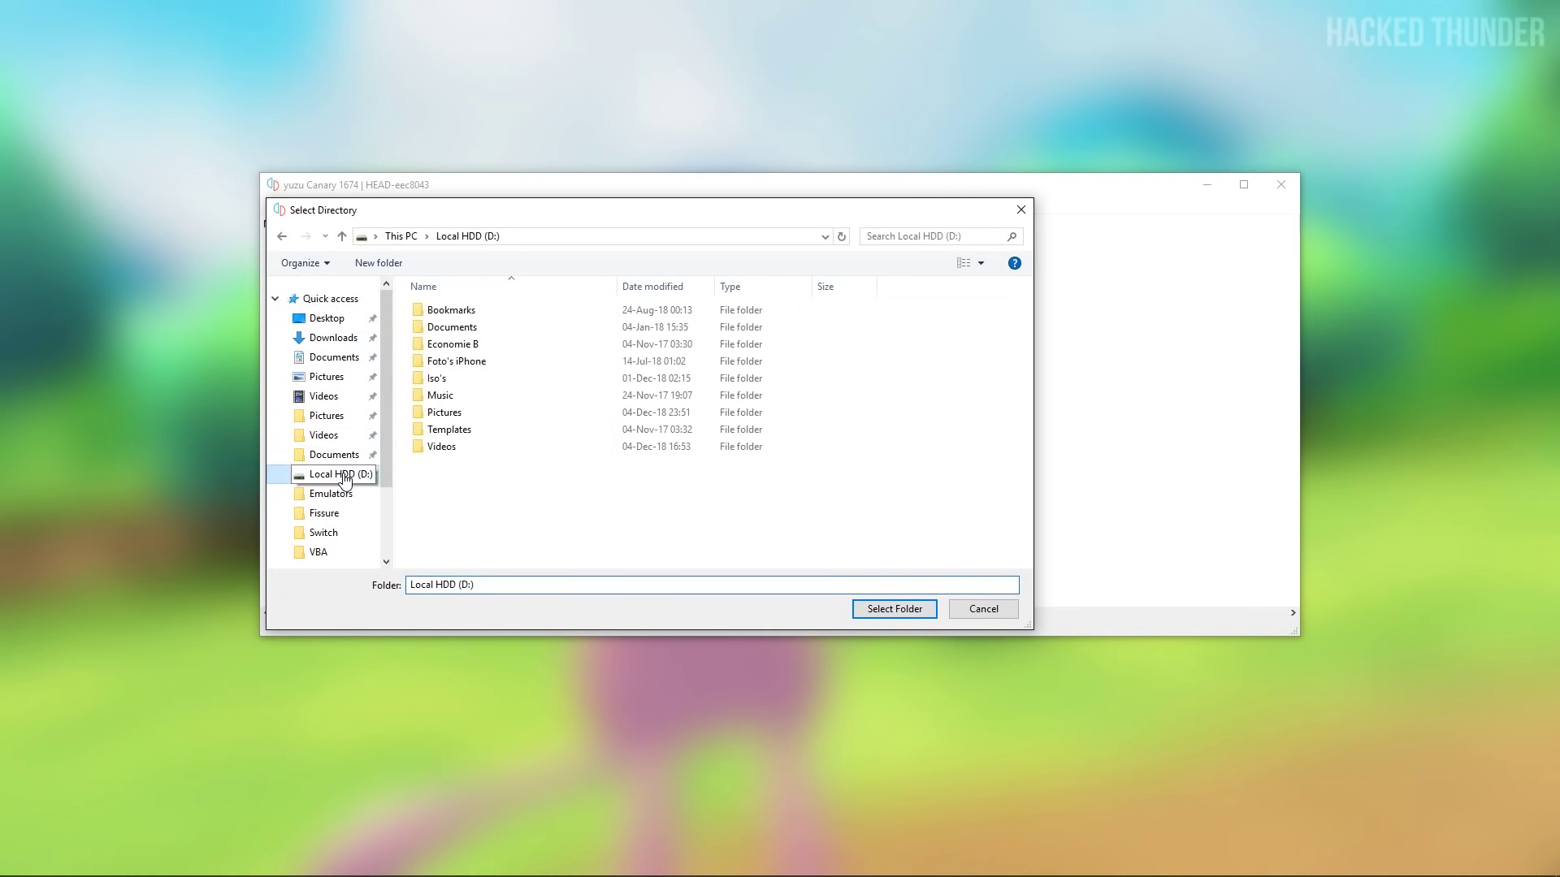
{"action": "double_click", "coordinate": [473, 380]}
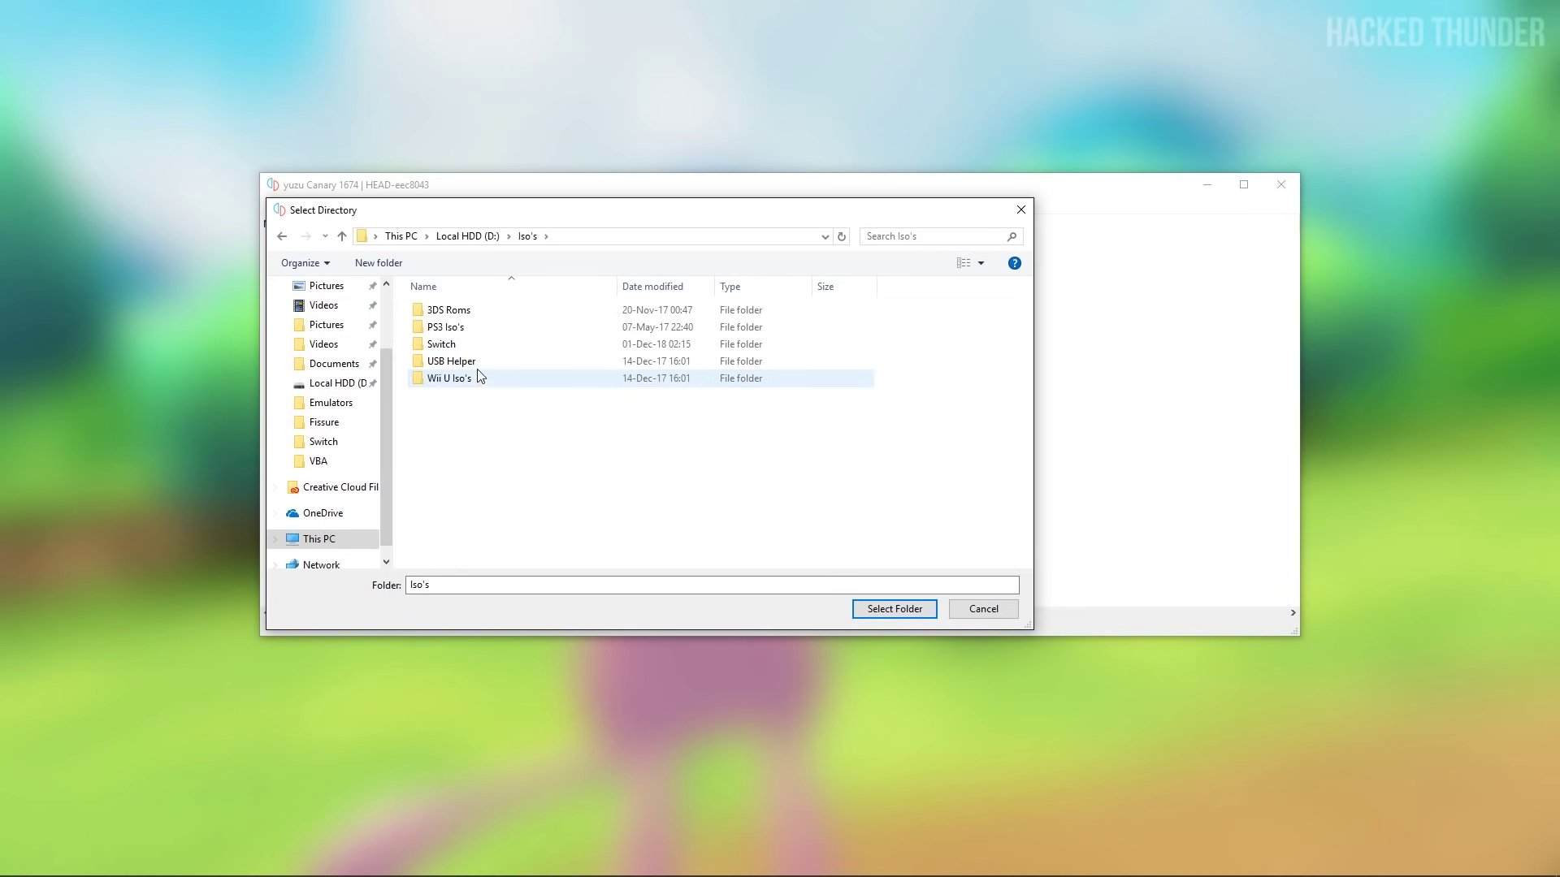
{"action": "left_click", "coordinate": [481, 346]}
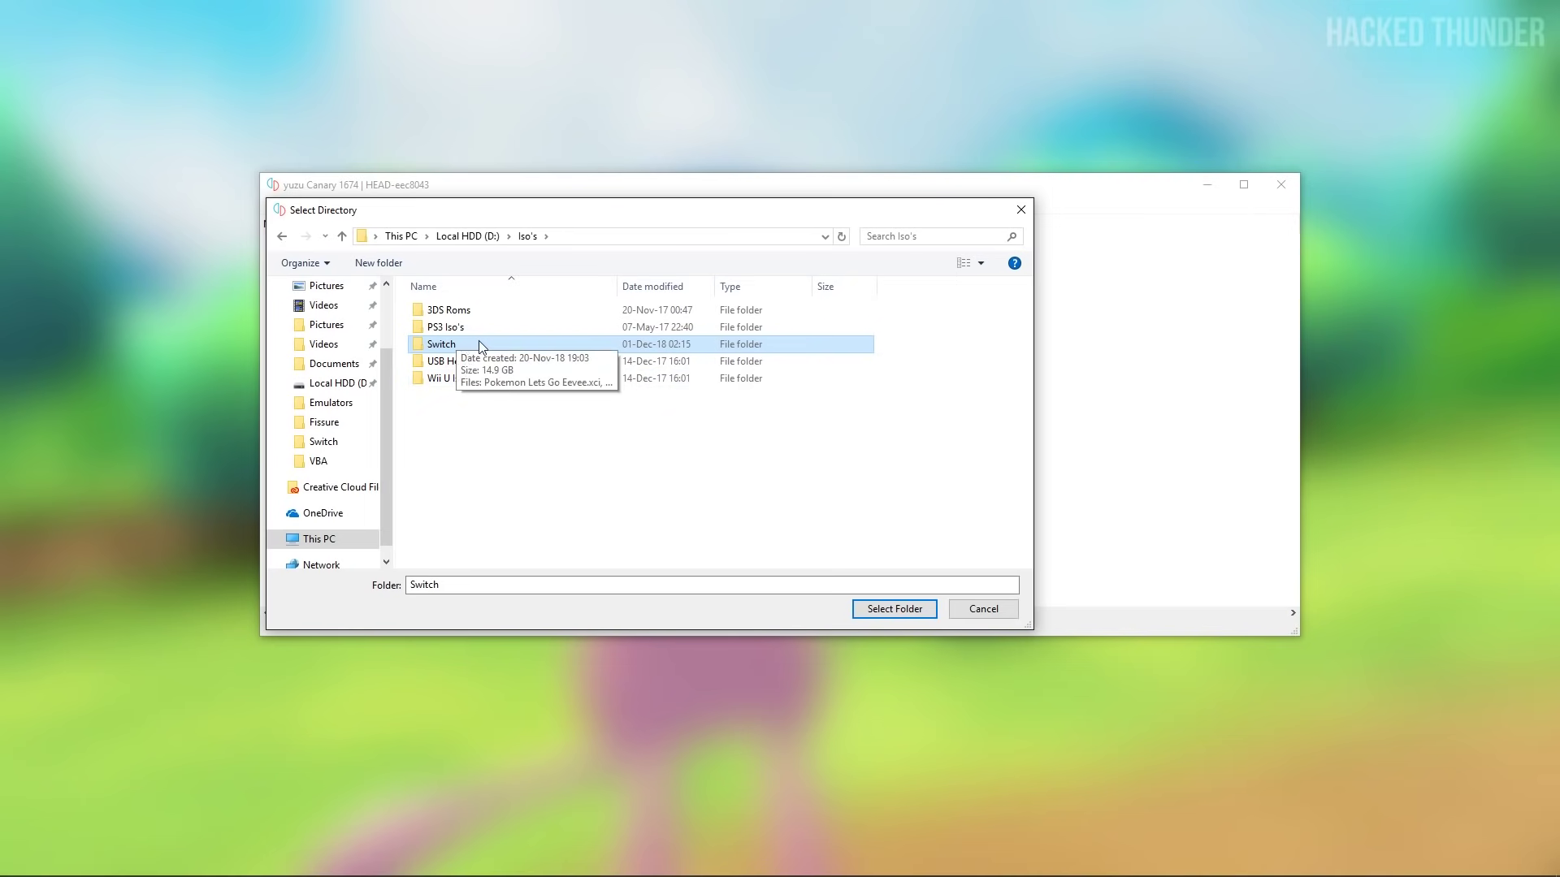
{"action": "left_click", "coordinate": [886, 611]}
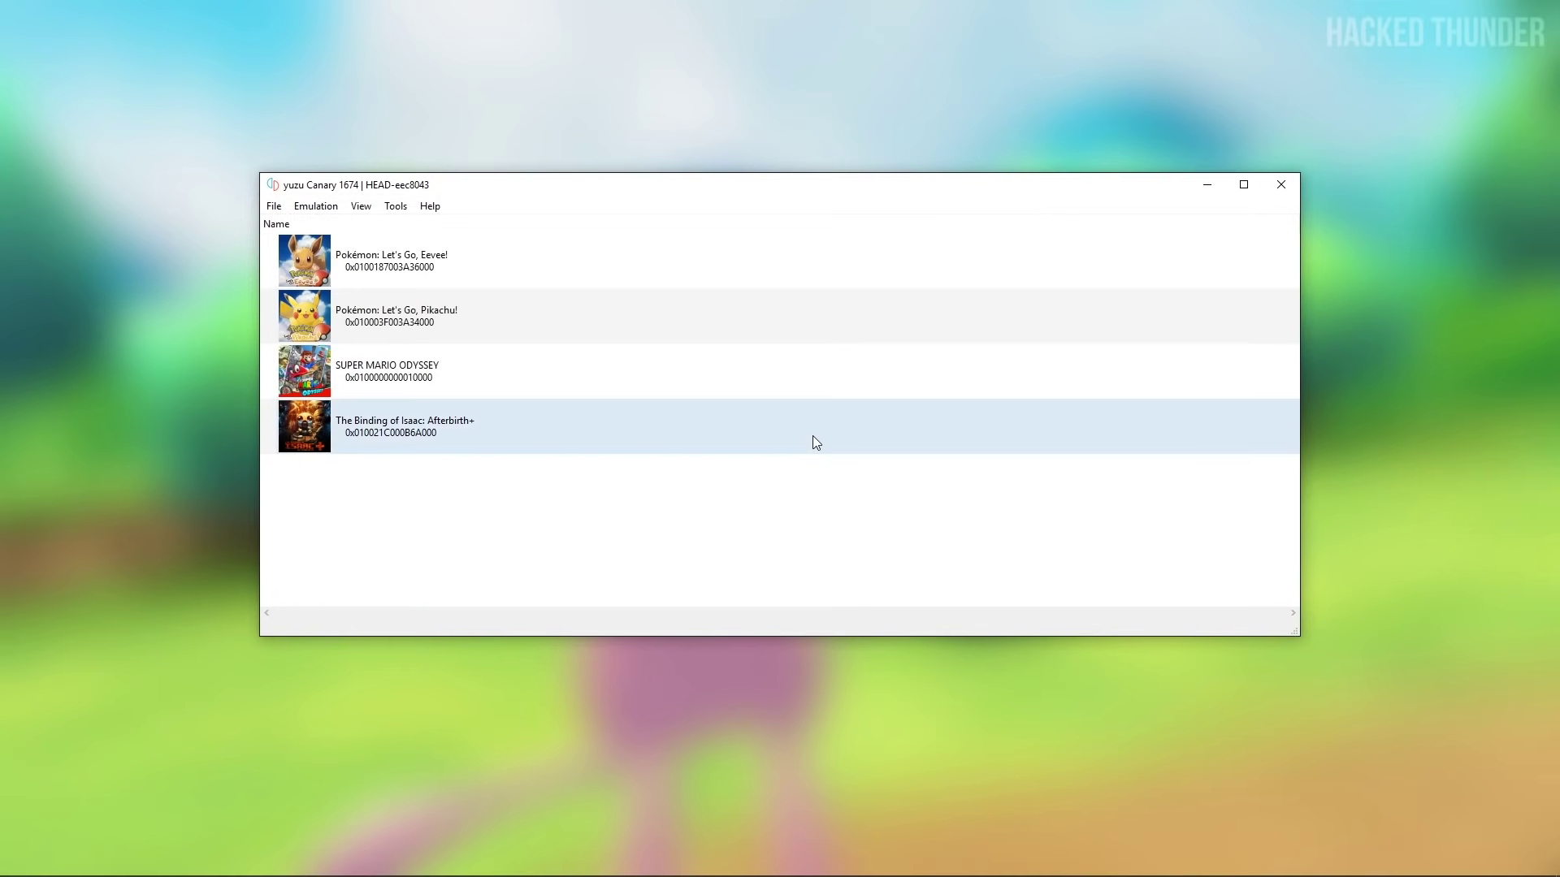
{"action": "left_click", "coordinate": [724, 250]}
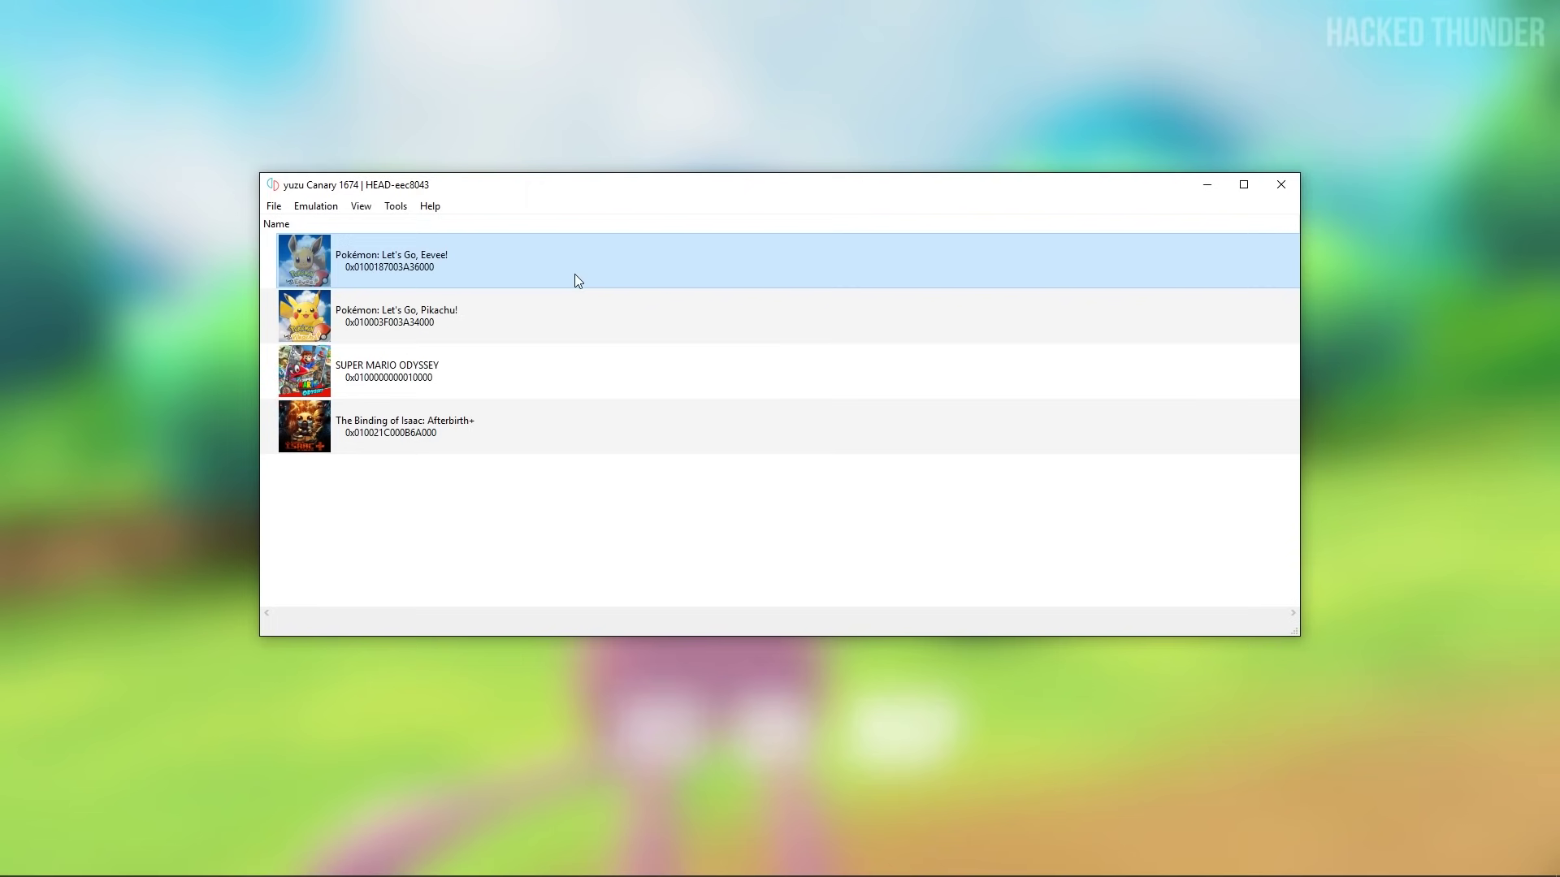
Open Let's Go, Eevee!'s save data location for the yuzu user, then select Super Mario Odyssey.
{"action": "right_click", "coordinate": [549, 269]}
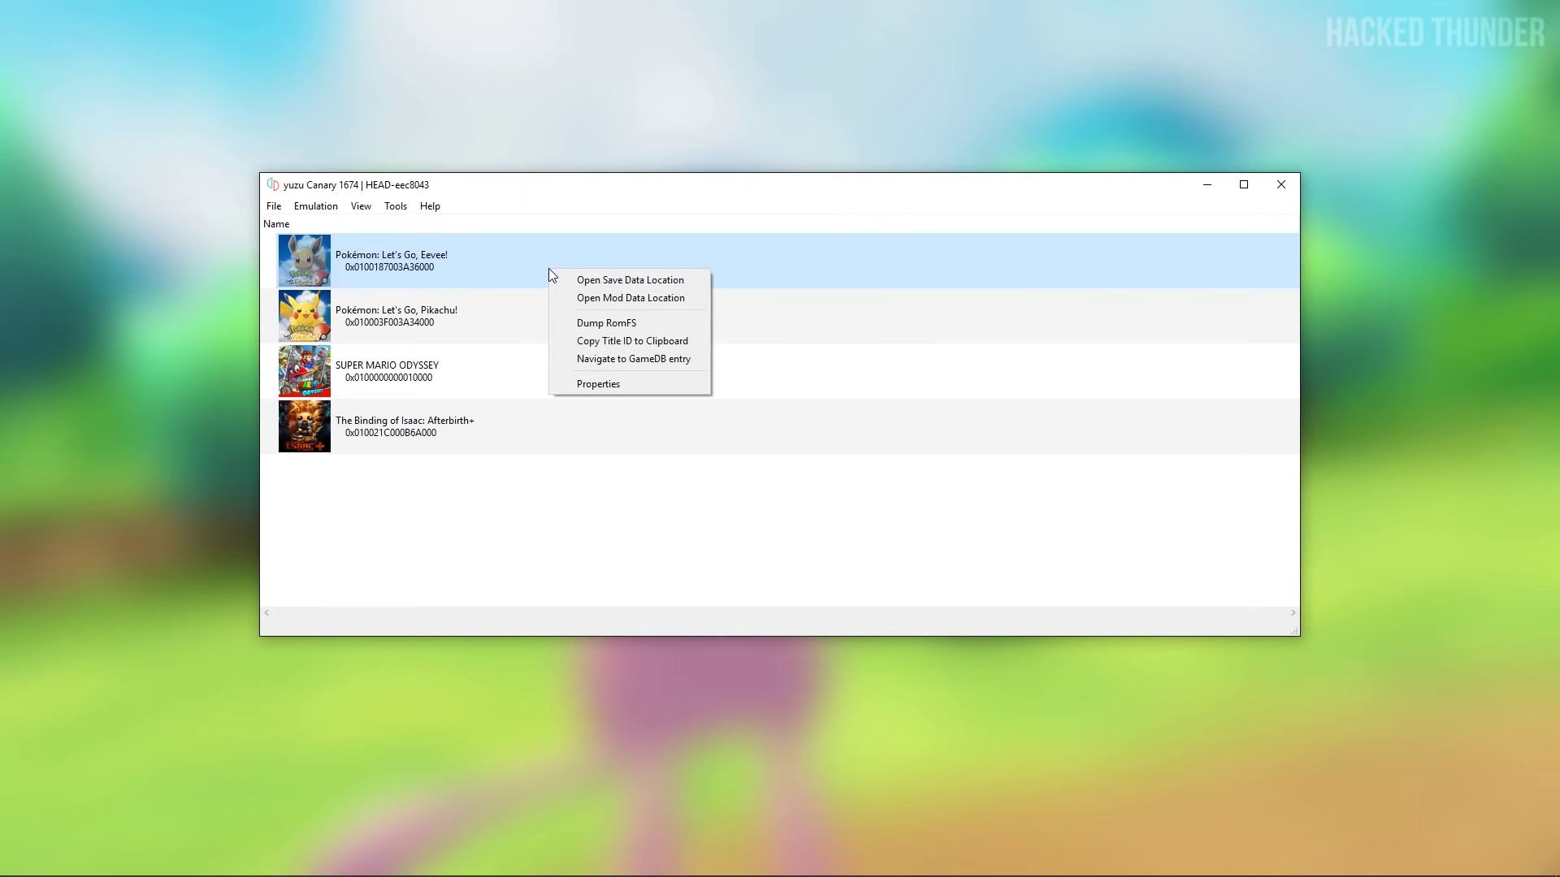
{"action": "right_click", "coordinate": [498, 268]}
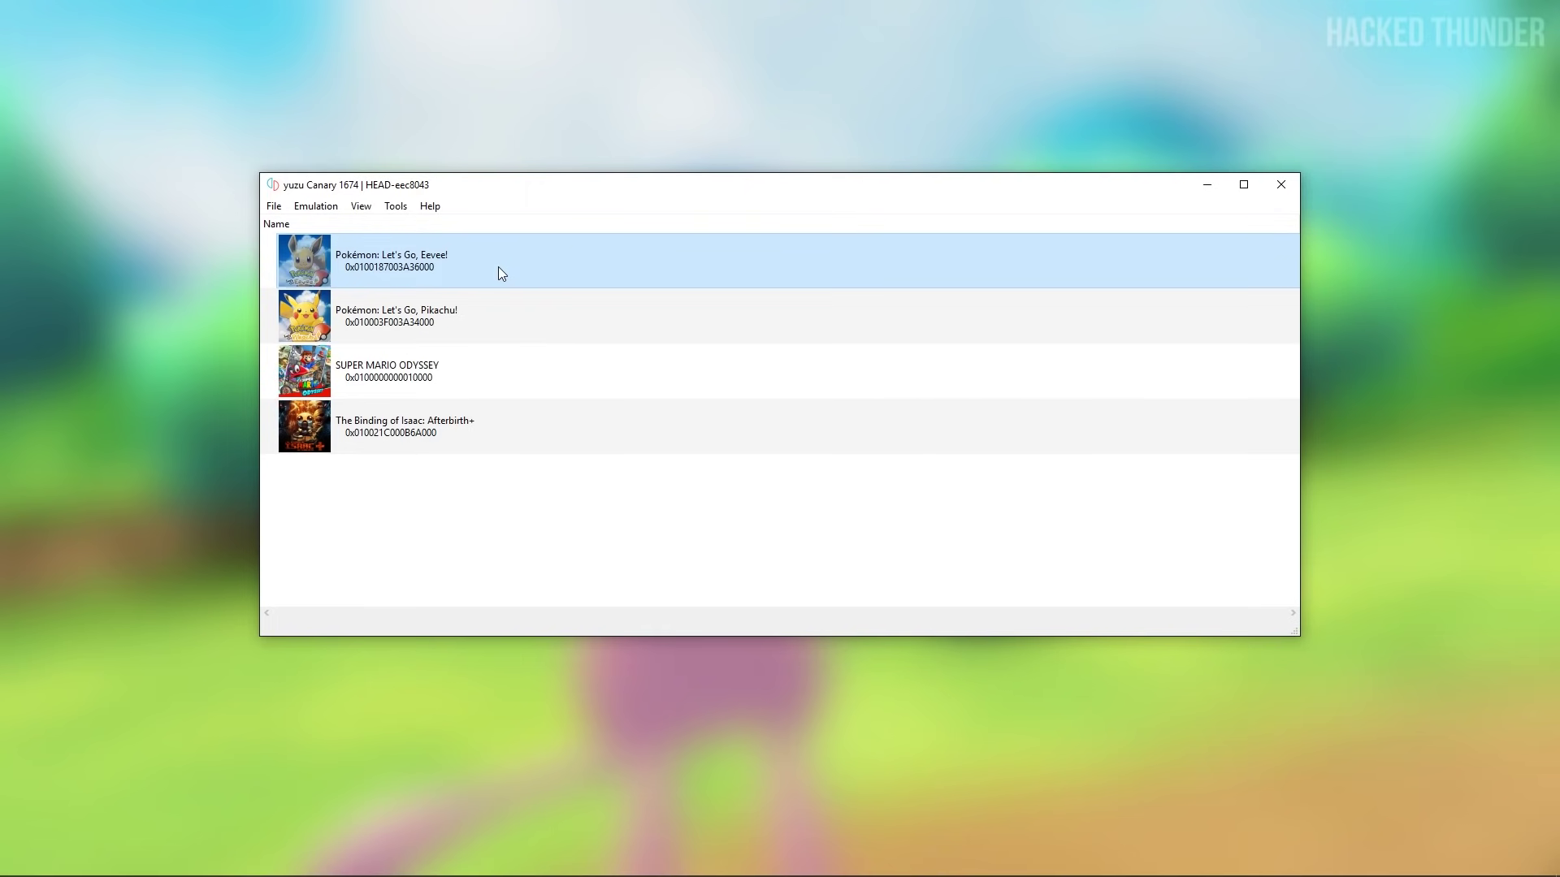
{"action": "right_click", "coordinate": [499, 268]}
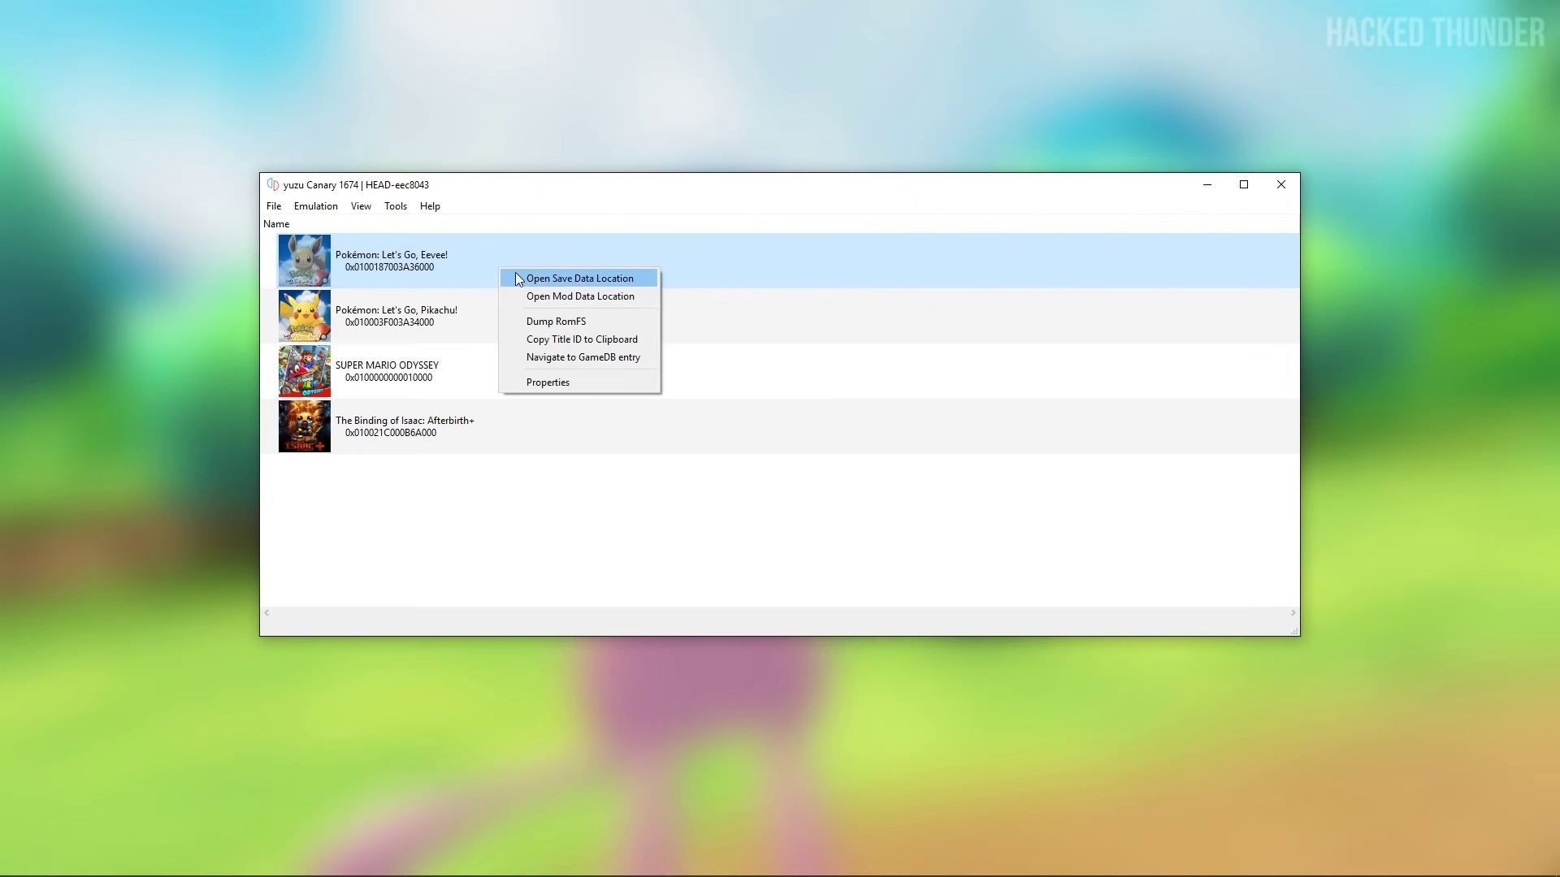
{"action": "left_click", "coordinate": [536, 280]}
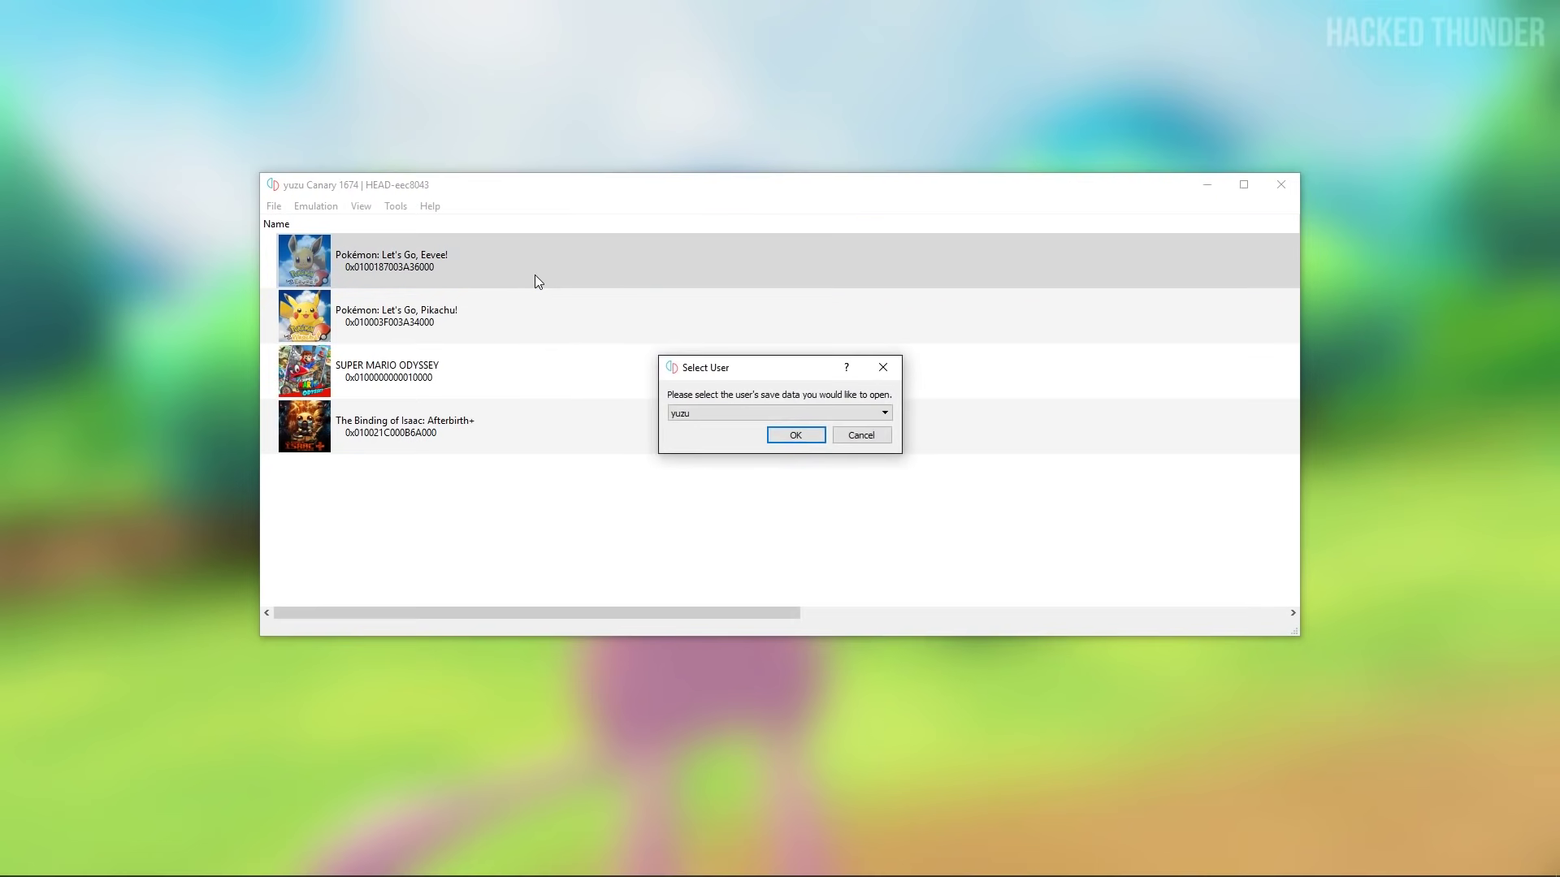
{"action": "left_click", "coordinate": [780, 431]}
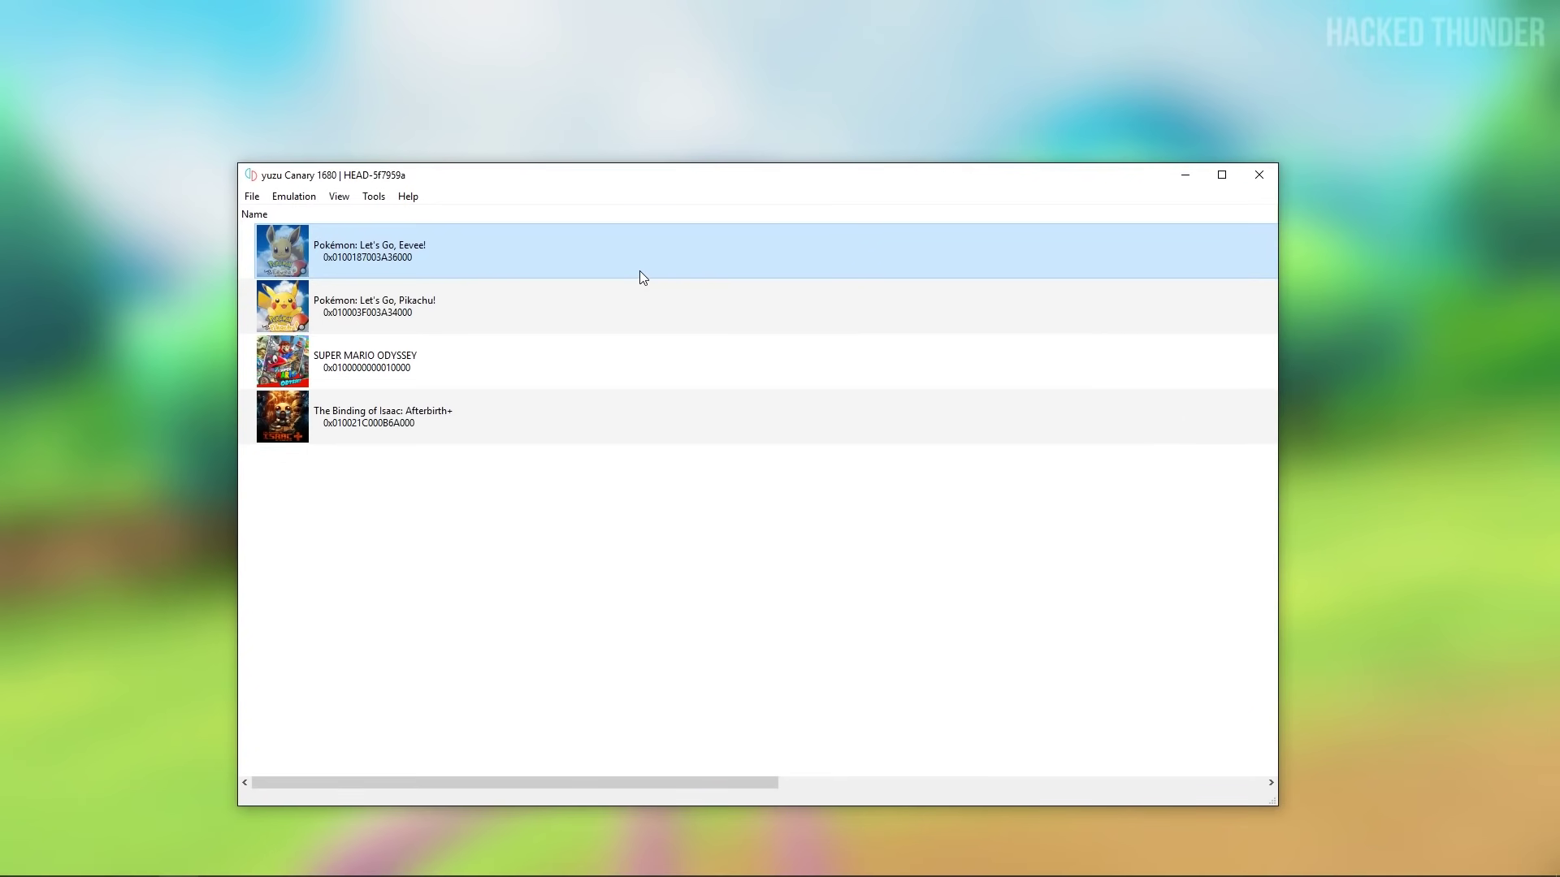
{"action": "left_click", "coordinate": [500, 364]}
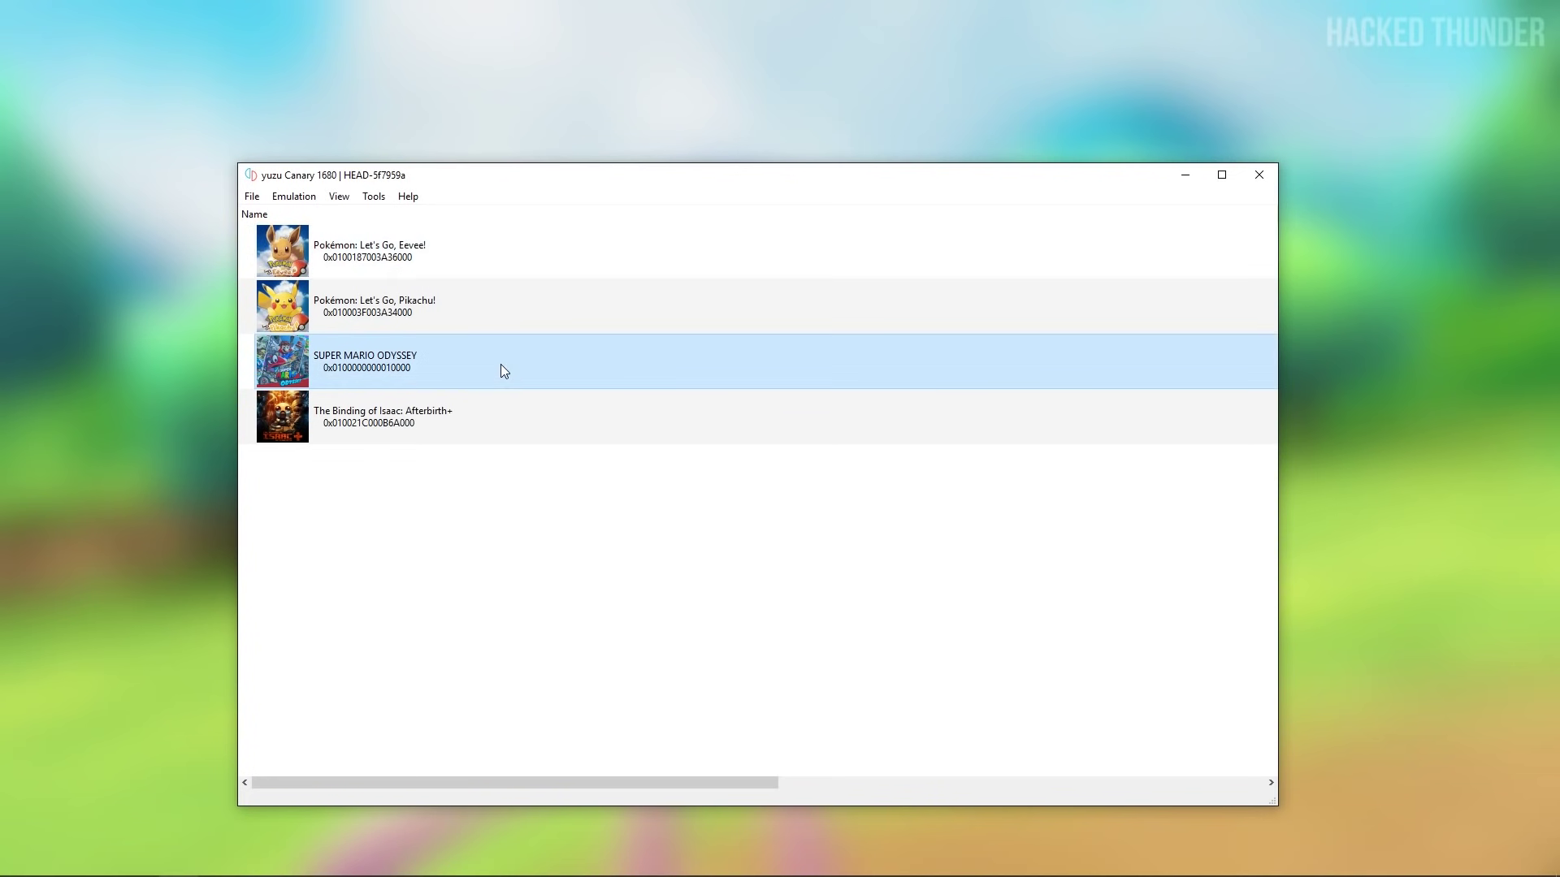